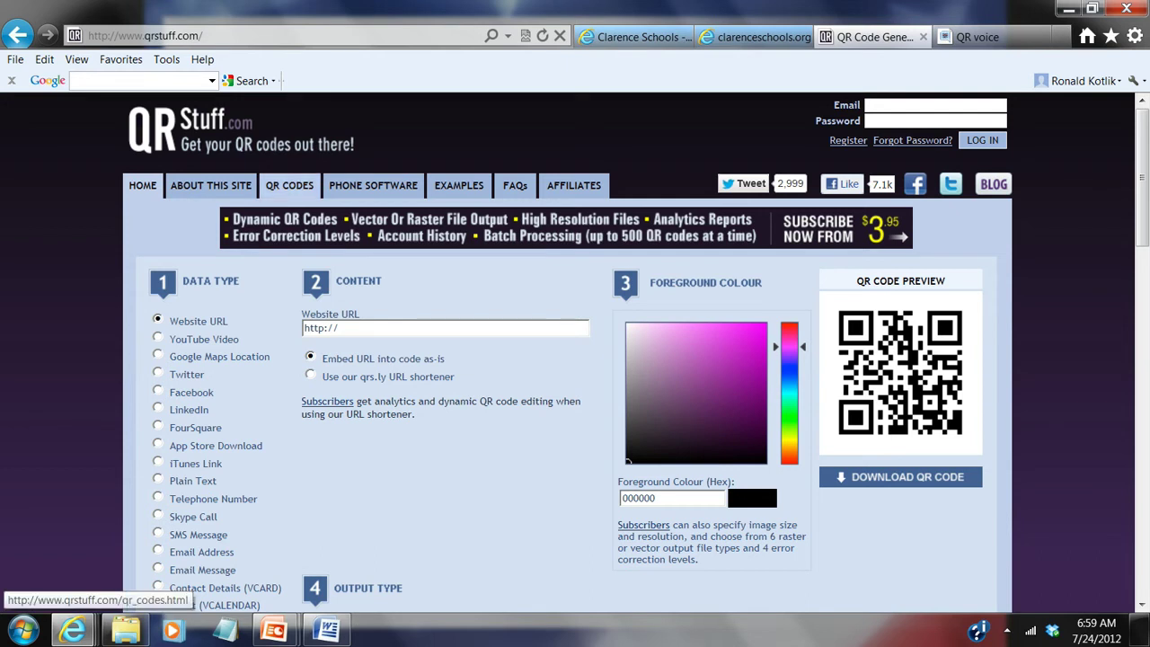
Open the QRStuff page that explains what a QR code is and look through its text and explanatory videos
click(289, 185)
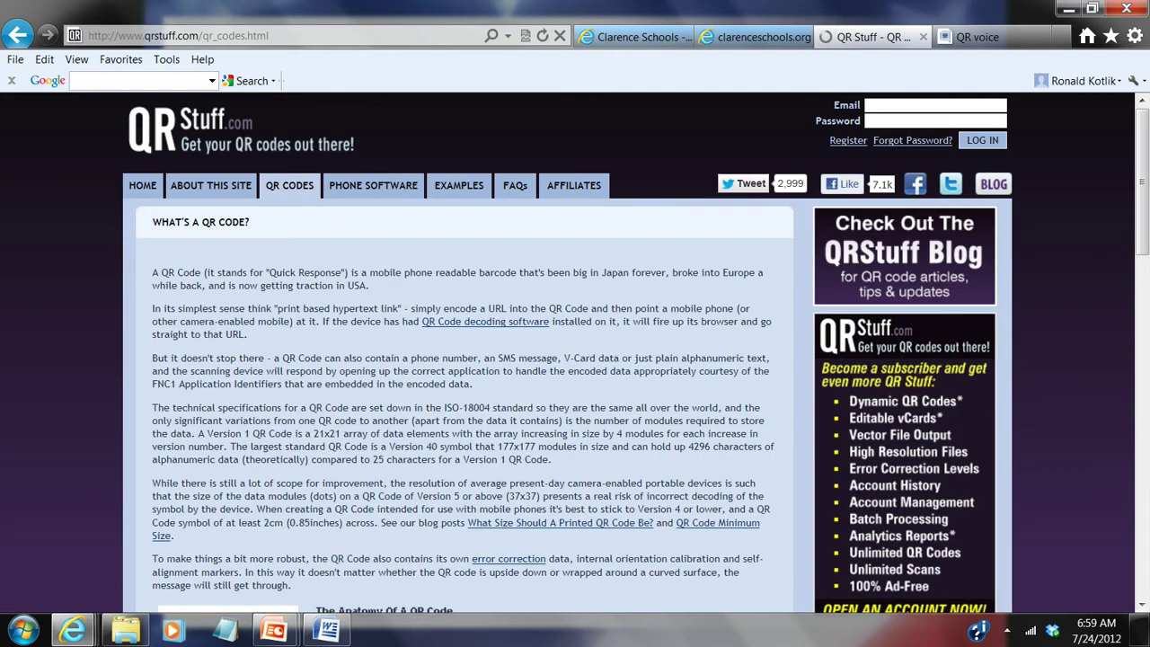
scroll(575, 359, down, 2)
scroll(575, 359, down, 3)
scroll(575, 359, down, 8)
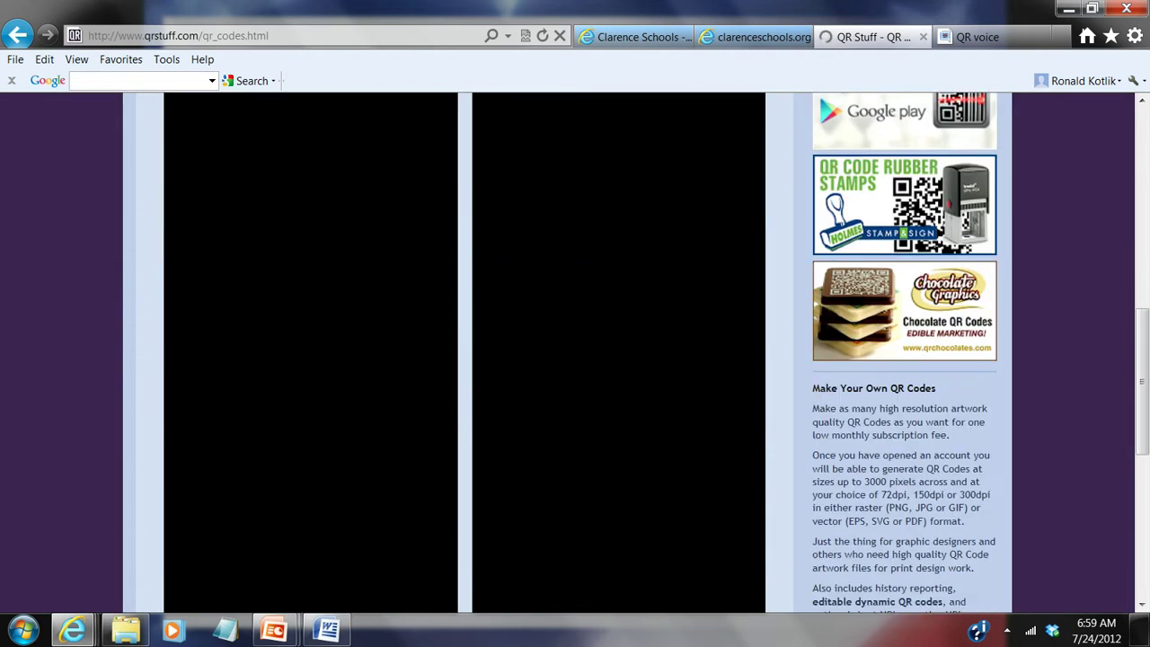
scroll(575, 359, up, 5)
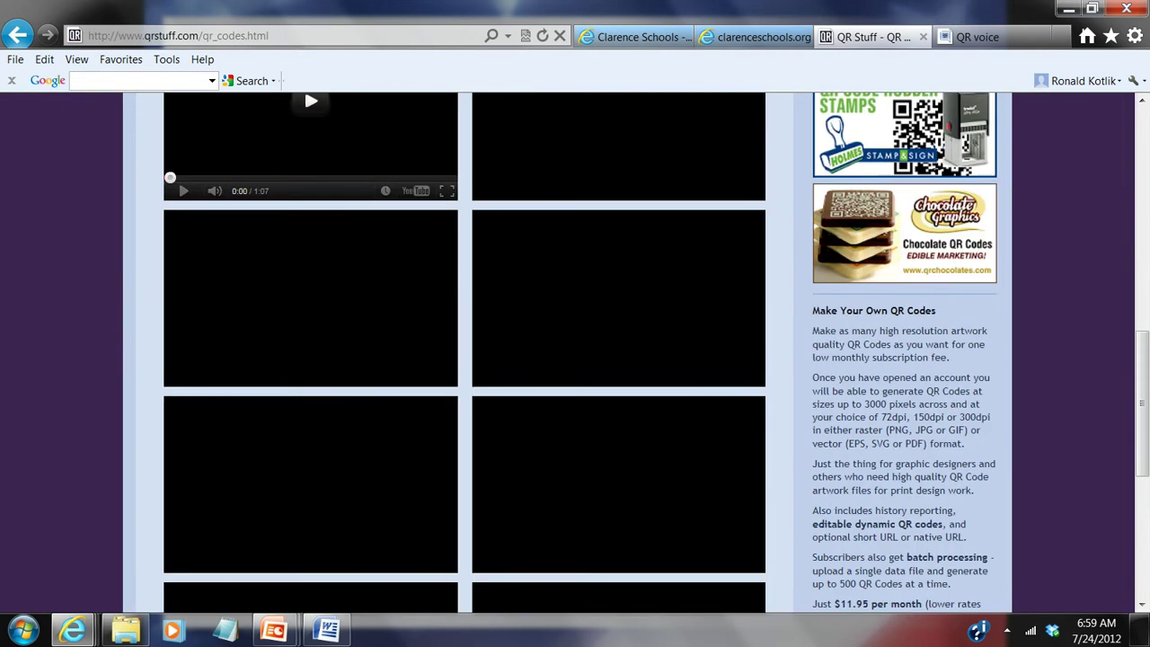
scroll(575, 359, up, 2)
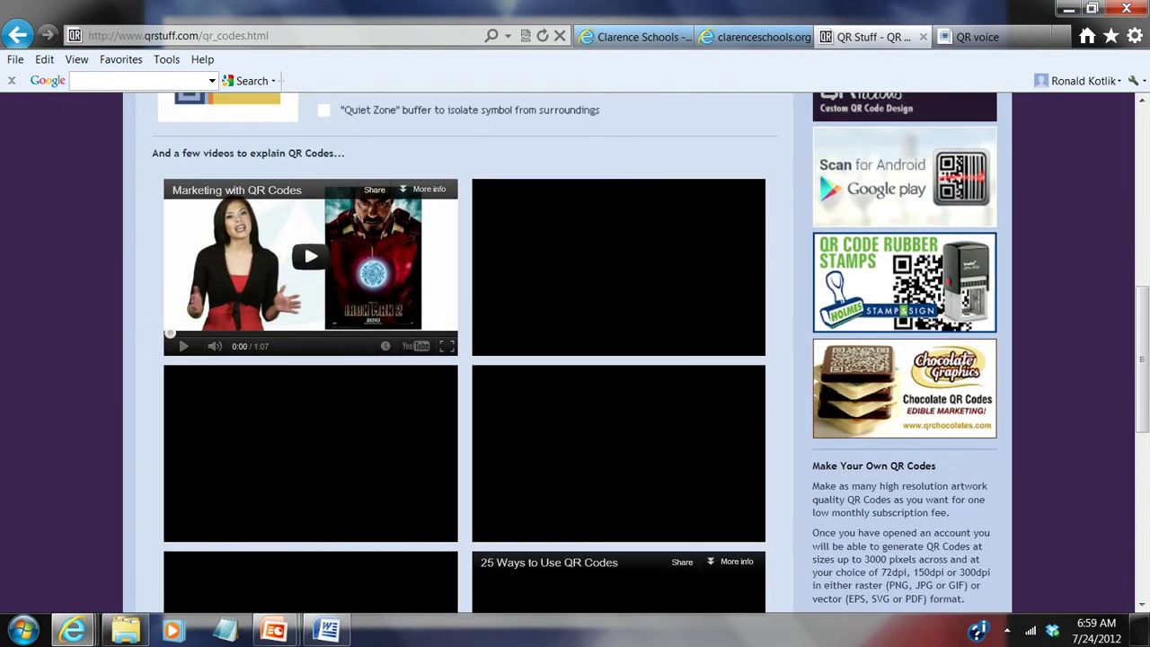
scroll(575, 359, up, 3)
scroll(575, 360, up, 3)
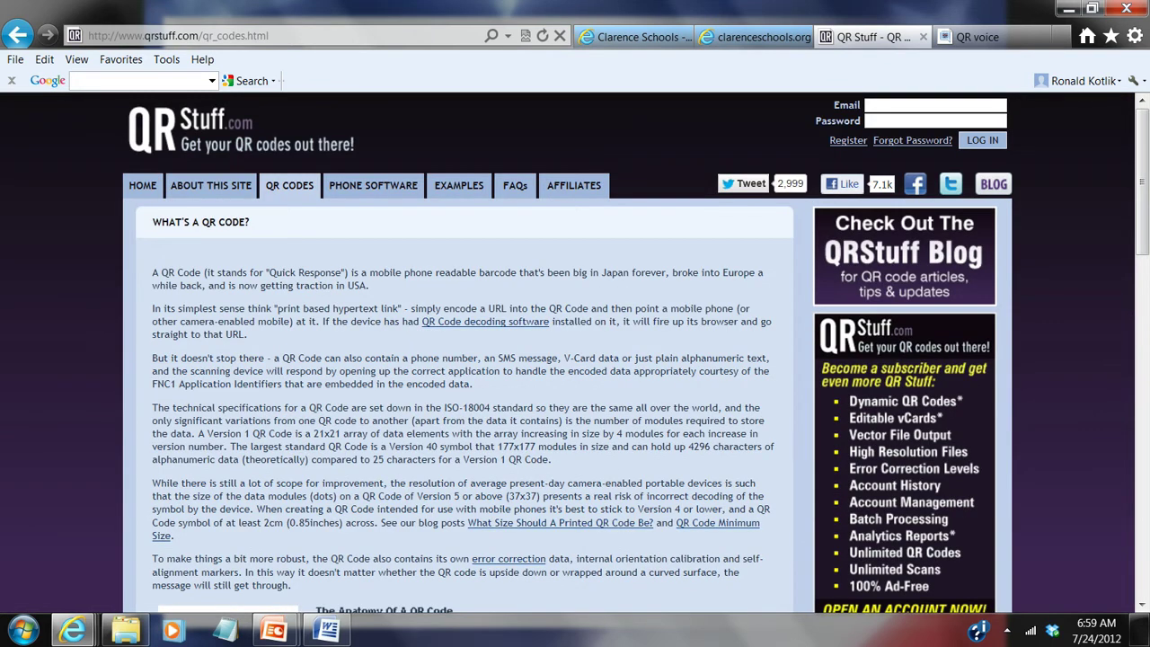
Return to the QR code generator's home page and review its data type, content, foreground colour and output type options
click(142, 185)
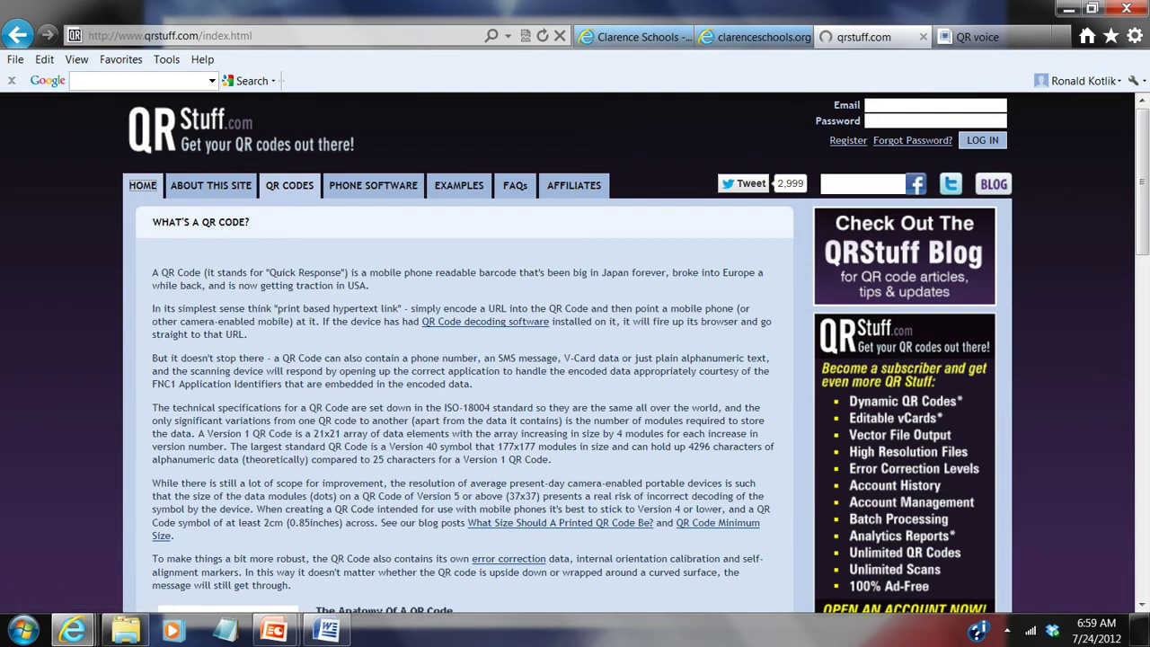
scroll(521, 510, down, 2)
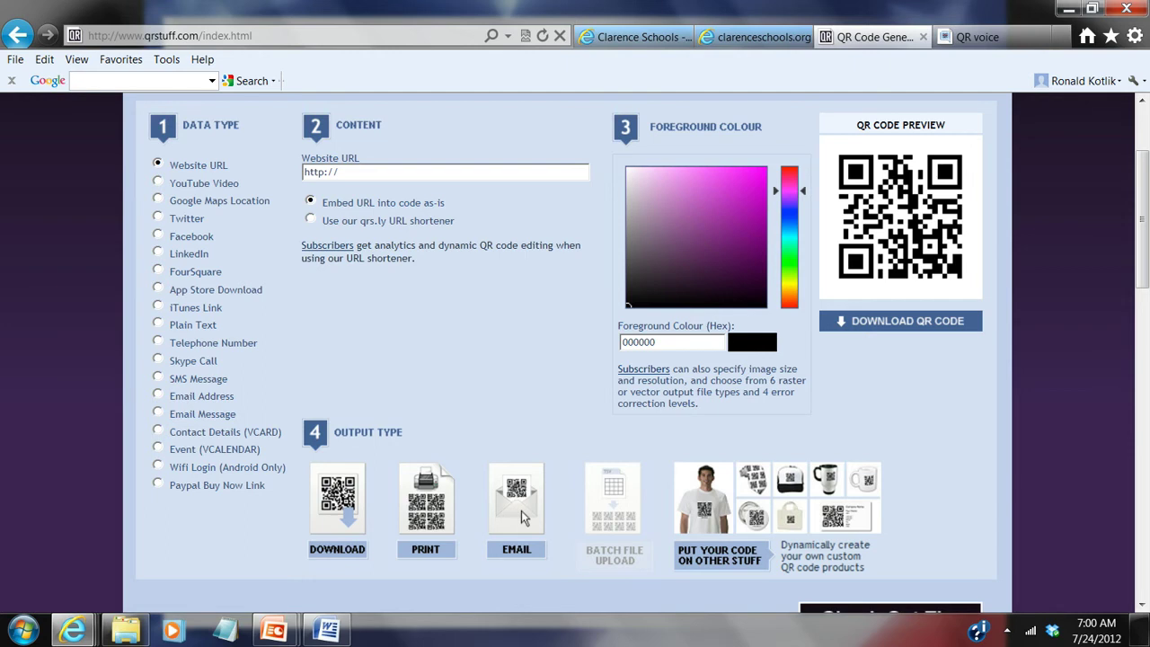
scroll(521, 510, down, 3)
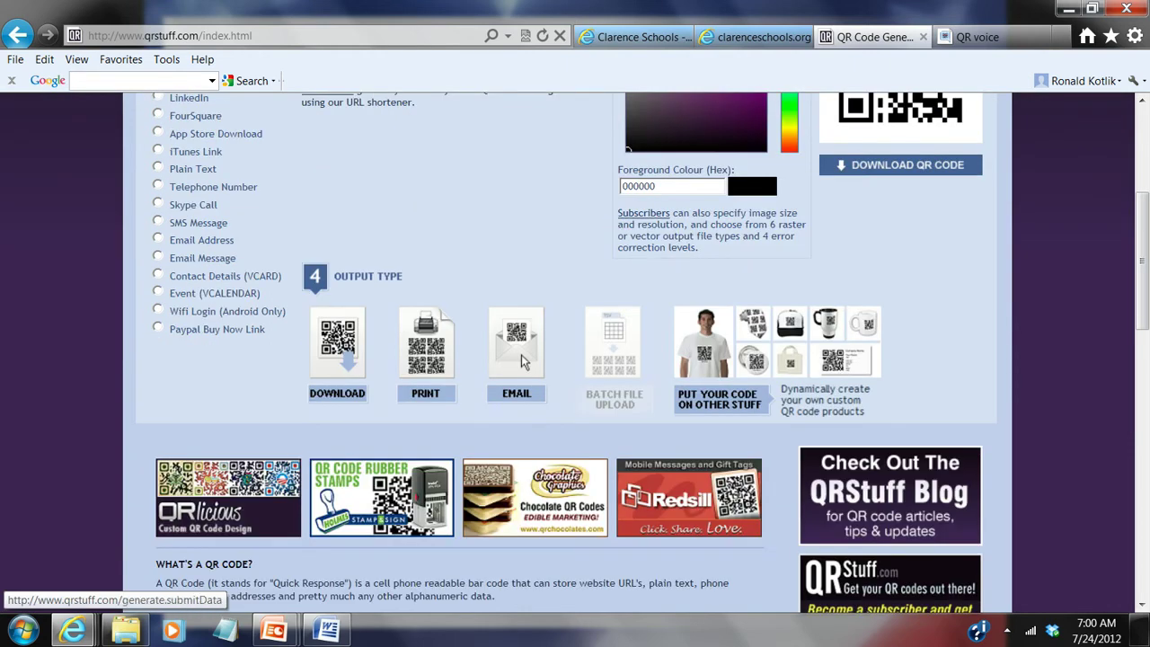
scroll(524, 515, up, 3)
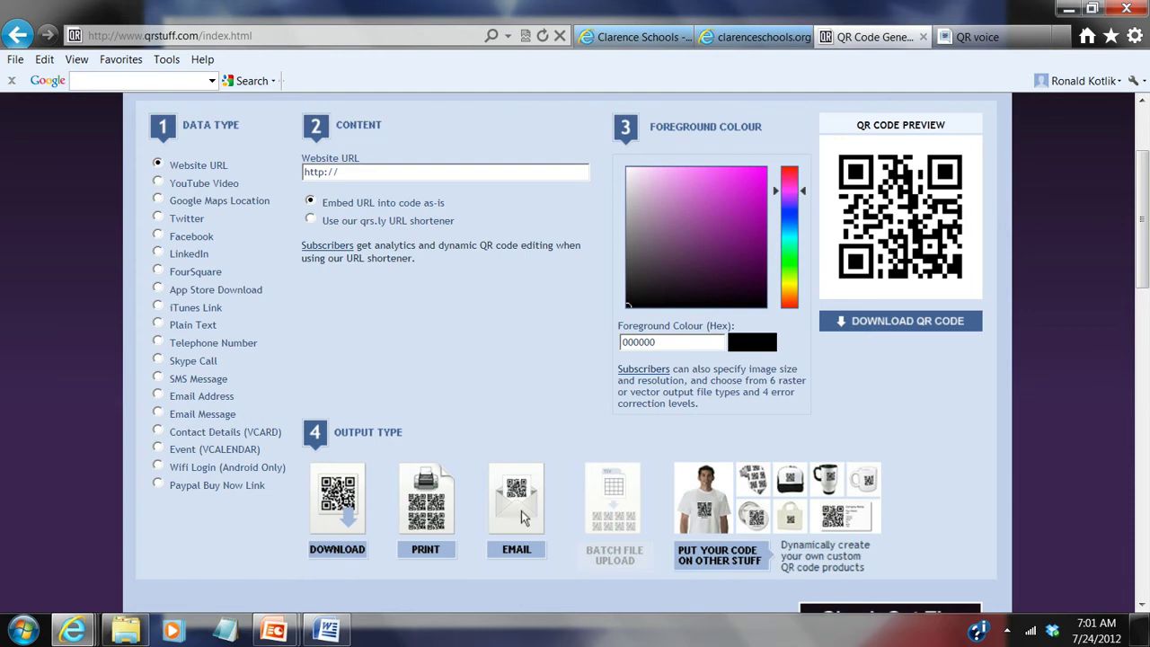
scroll(521, 510, up, 3)
scroll(522, 511, down, 3)
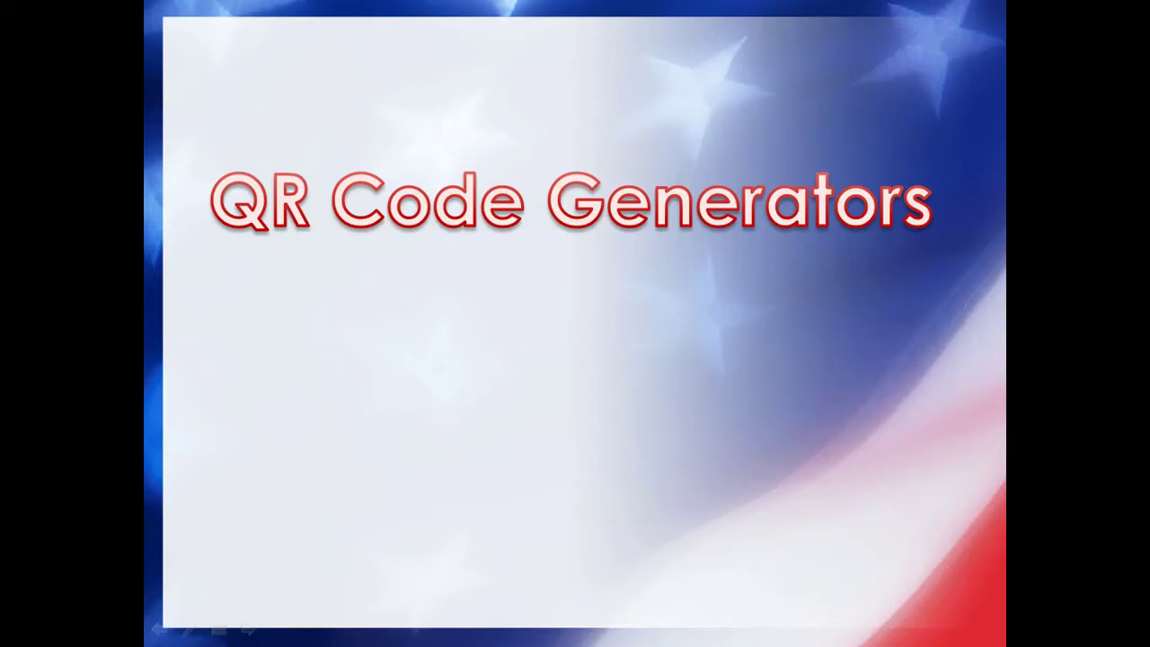
Bring up the AP United States History Chapter 06 study guide and examine its Colonial Crisis video QR codes and vocabulary section
key(Right)
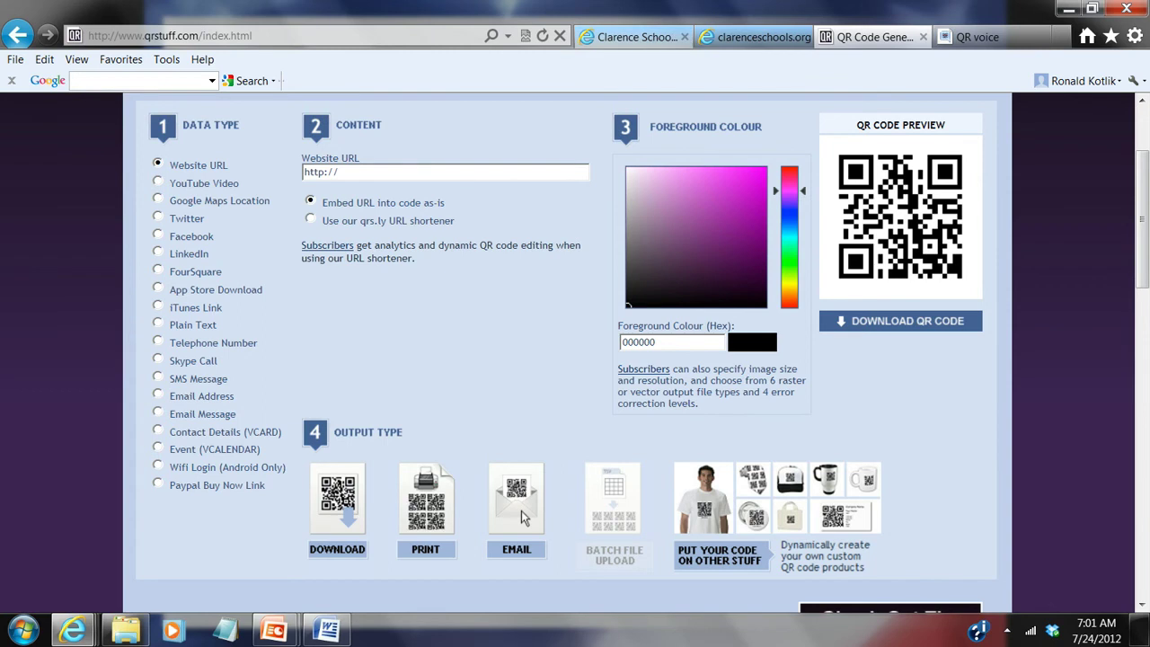
click(633, 37)
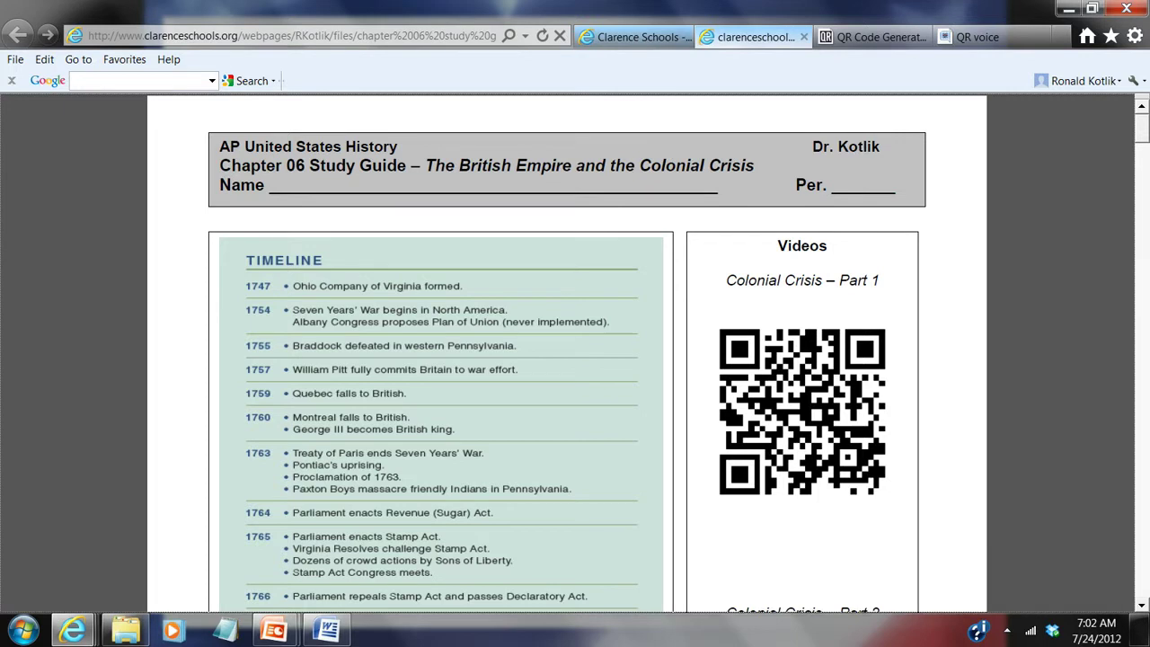
scroll(575, 354, down, 1)
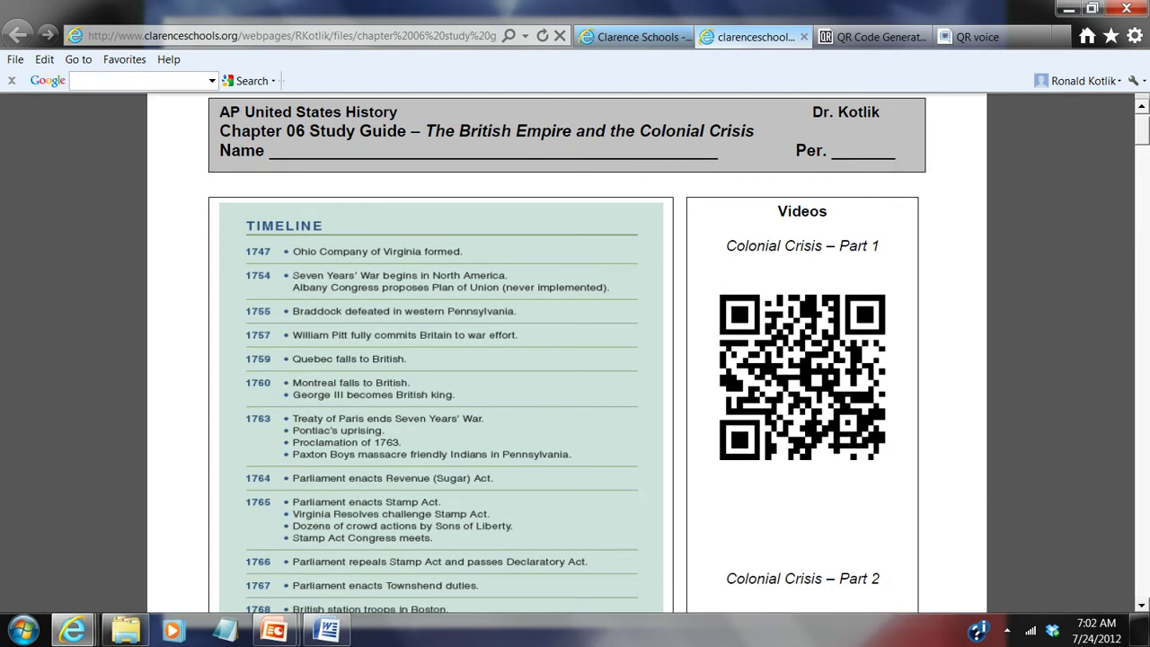
scroll(575, 354, down, 3)
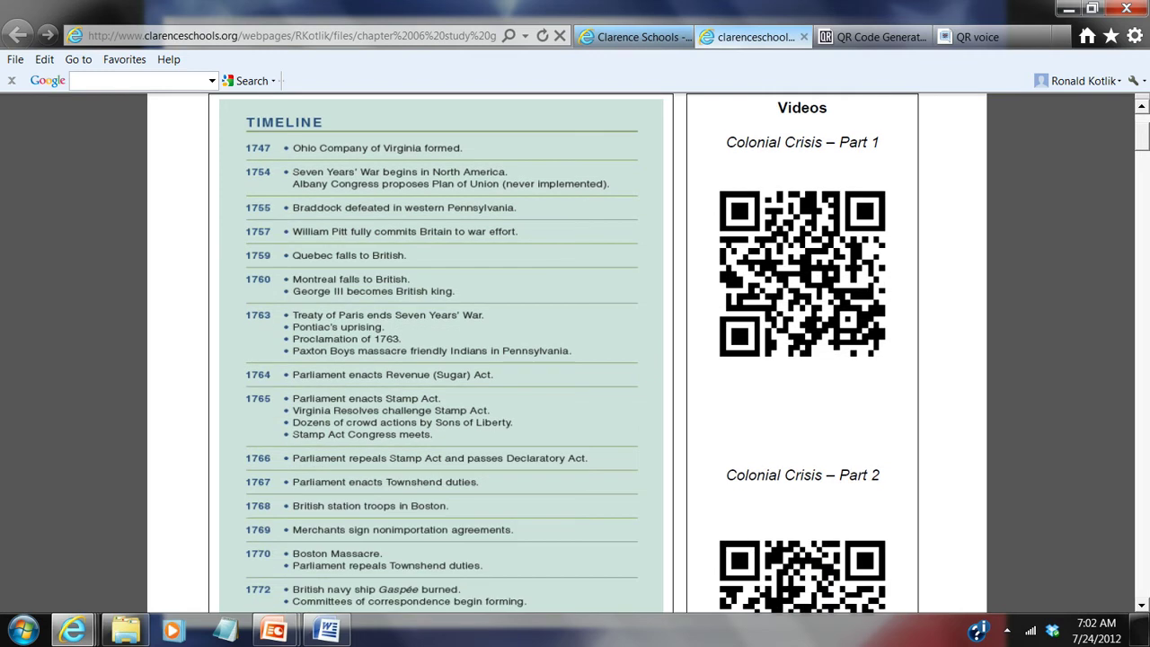
scroll(575, 354, down, 10)
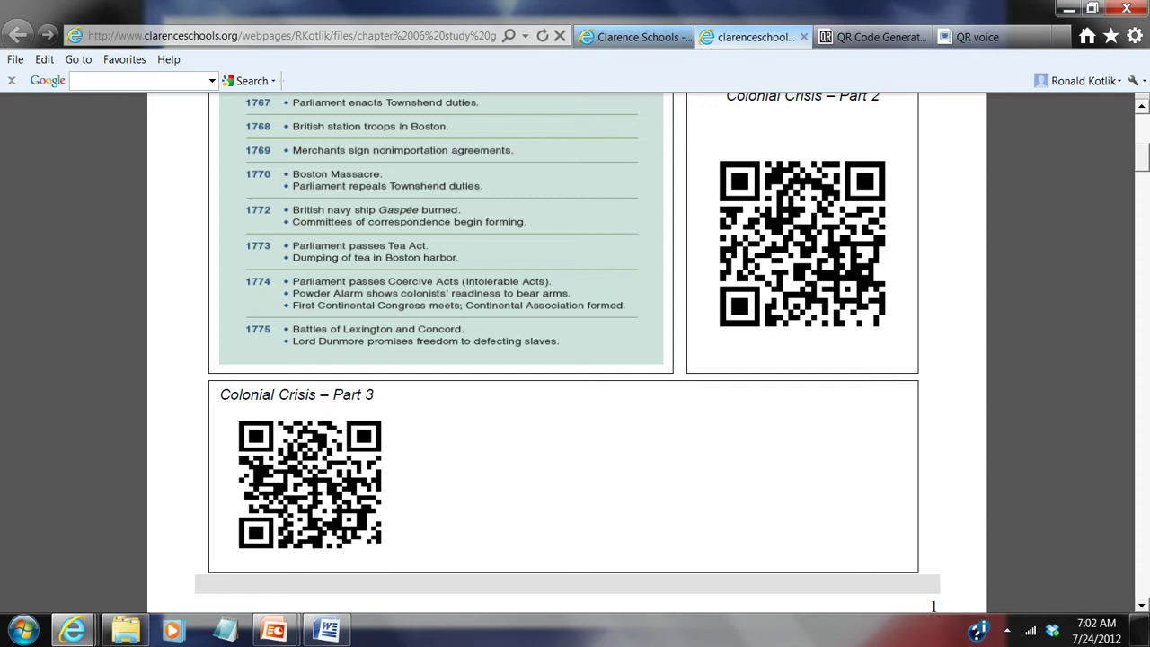
scroll(568, 351, down, 8)
scroll(568, 351, down, 4)
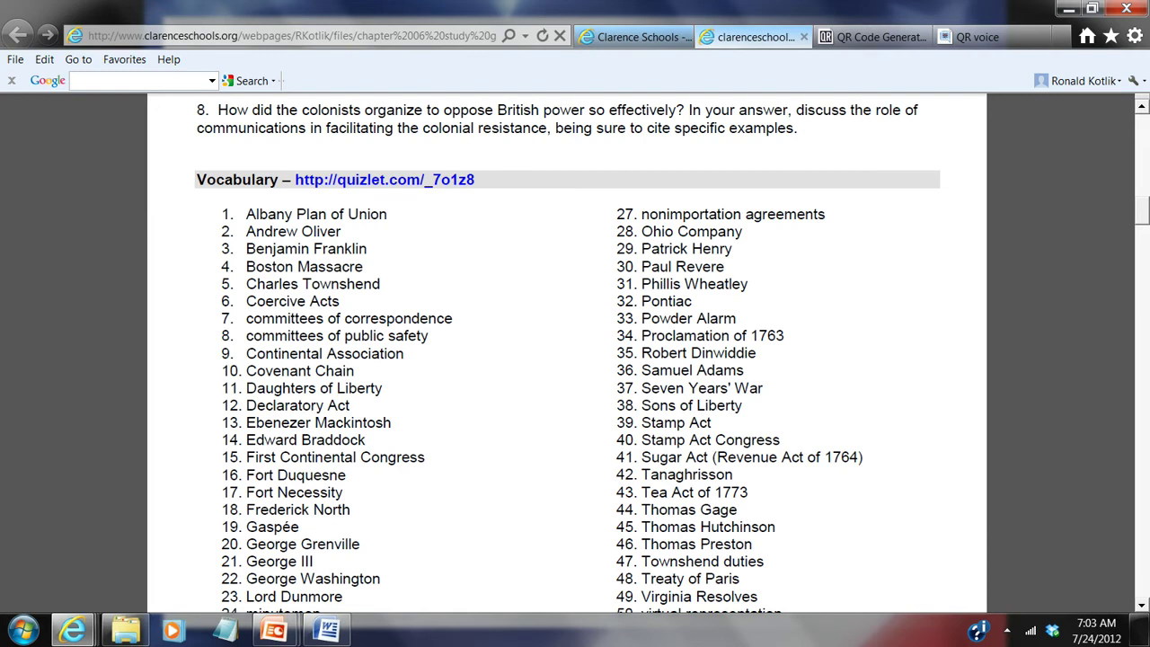
Look through the study guide's notes and worksheets up to the QR-coded reading task on Give Me Liberty or Give Me Death
scroll(575, 360, down, 7)
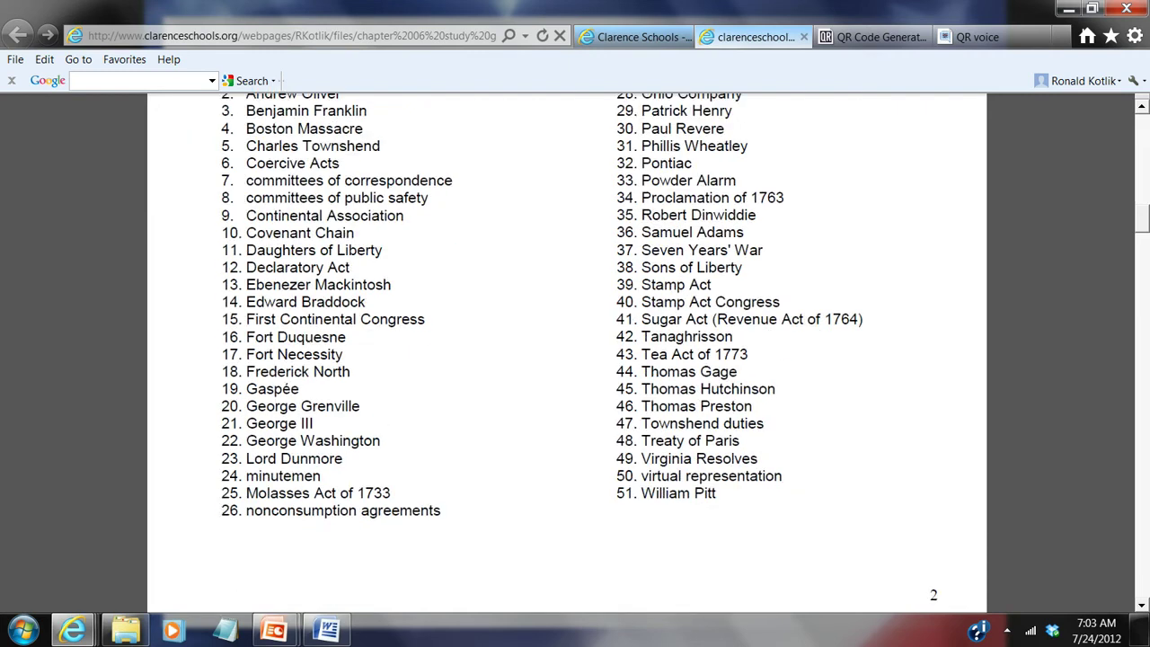
scroll(575, 359, down, 10)
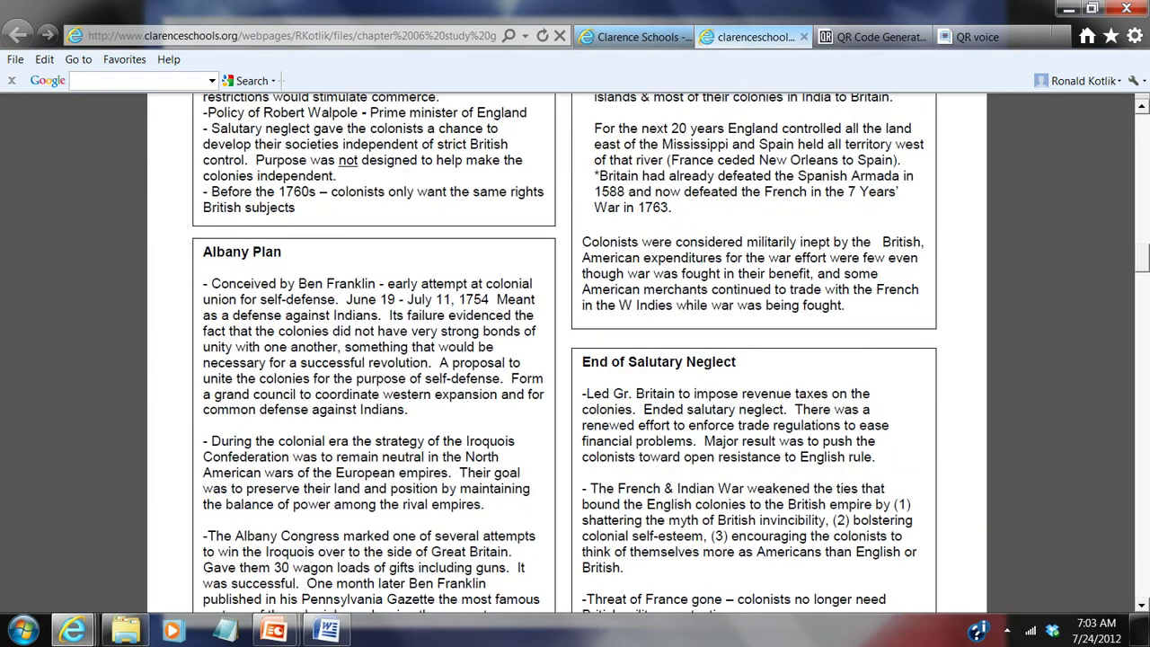
scroll(575, 359, down, 10)
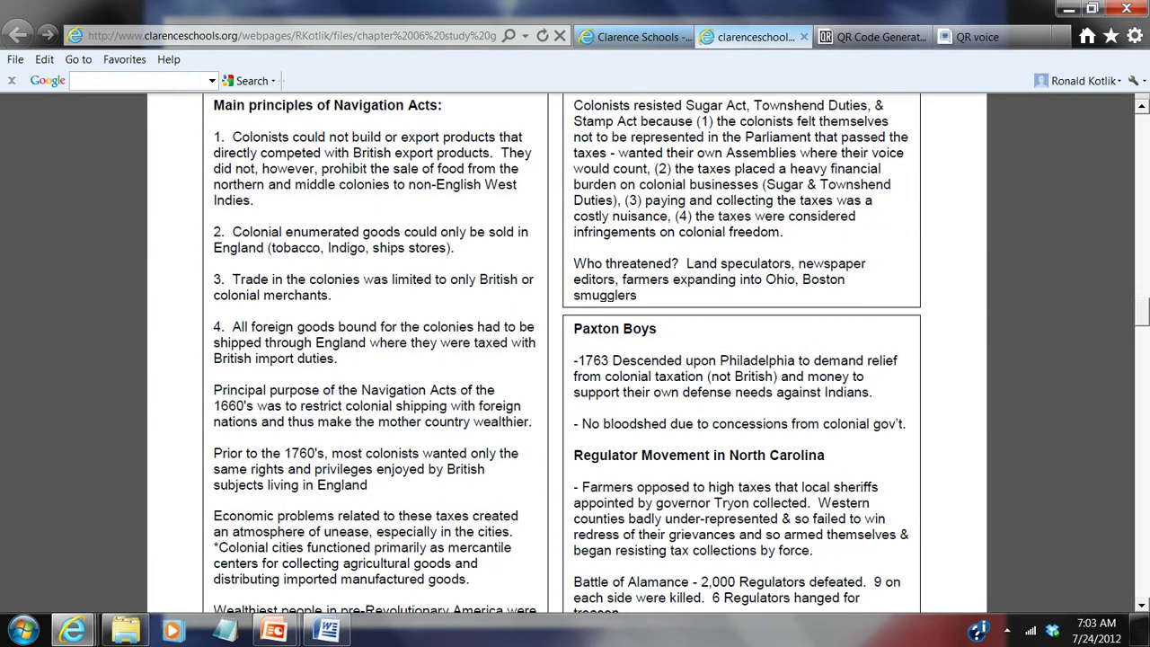
scroll(575, 360, down, 10)
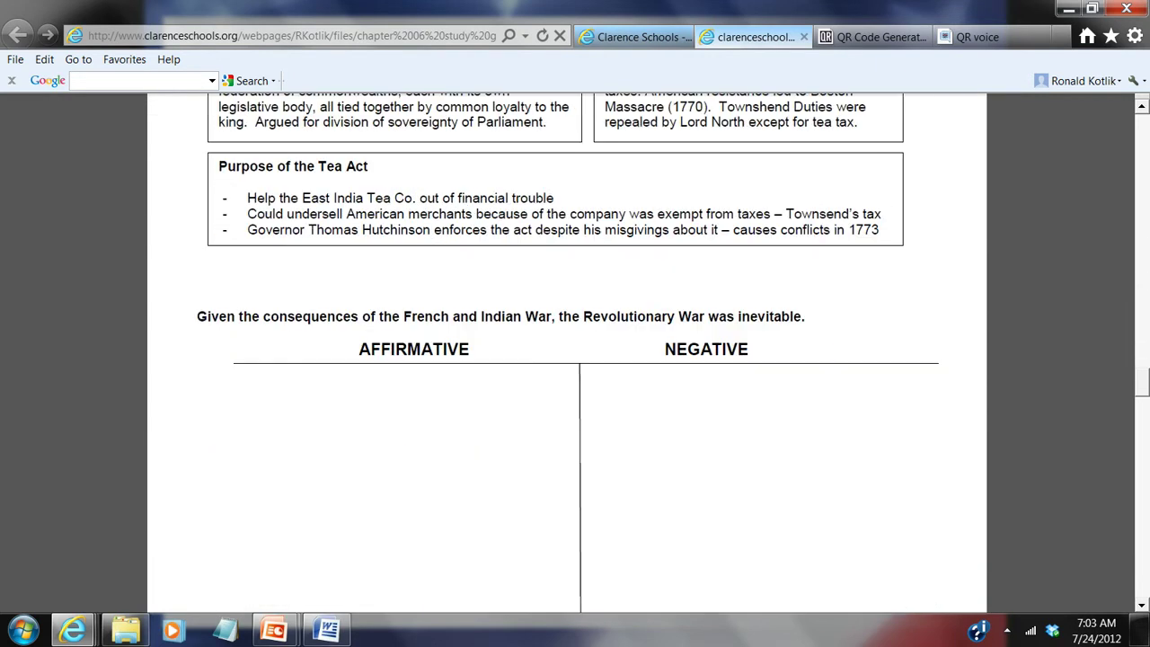
scroll(575, 359, down, 10)
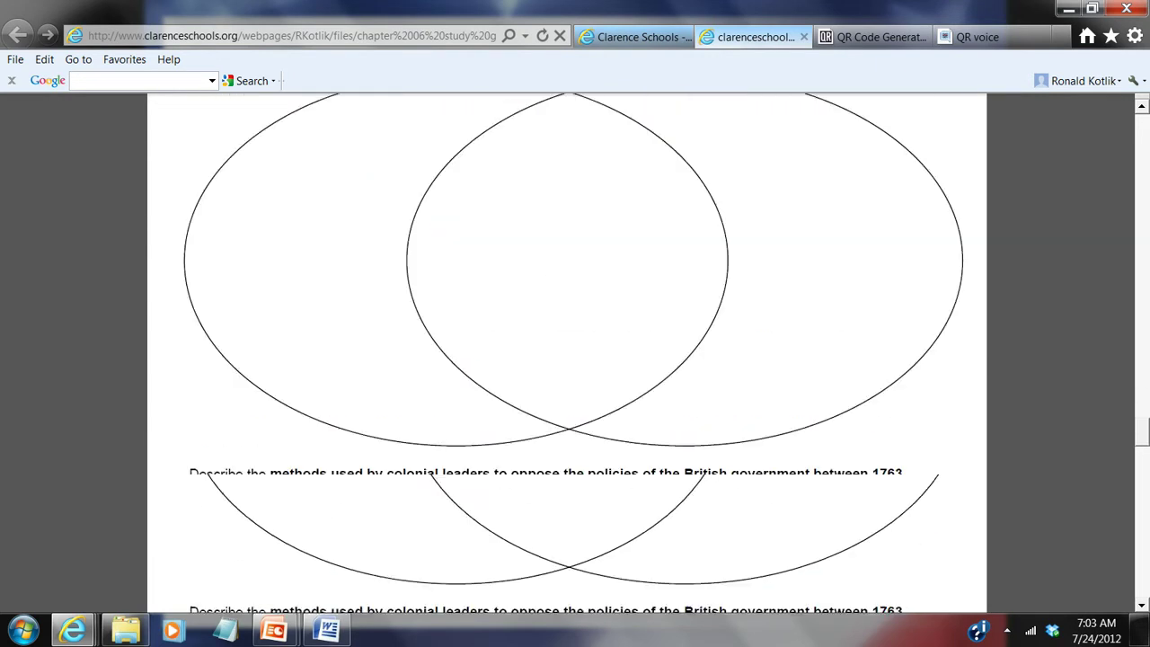
scroll(576, 360, down, 2)
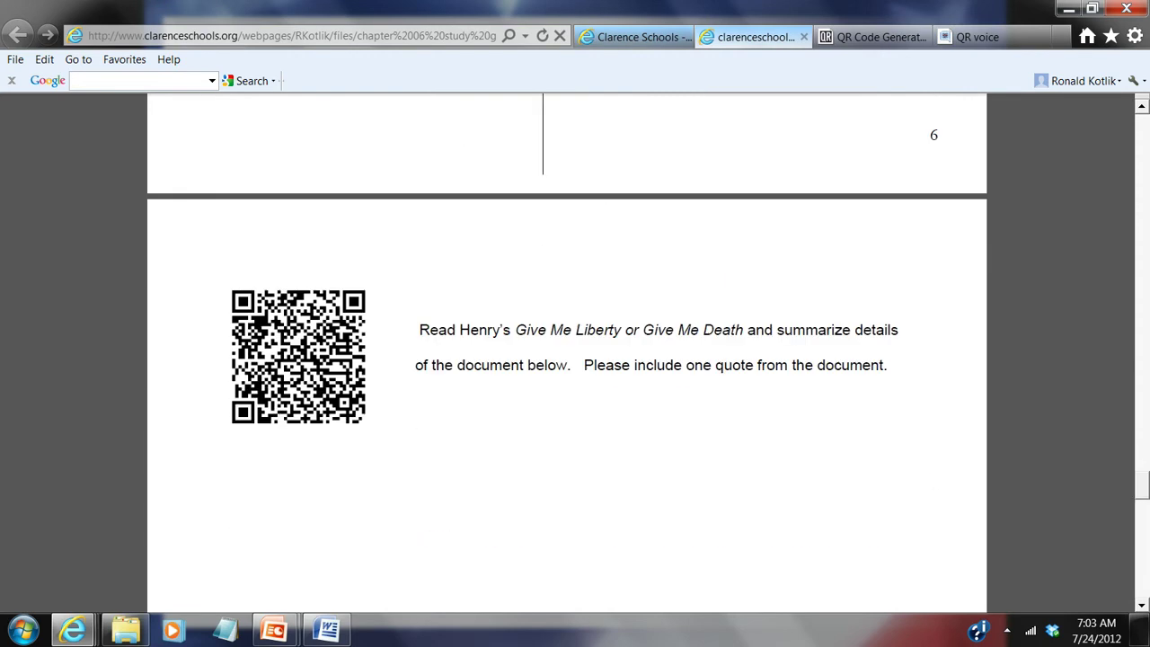
scroll(575, 359, down, 2)
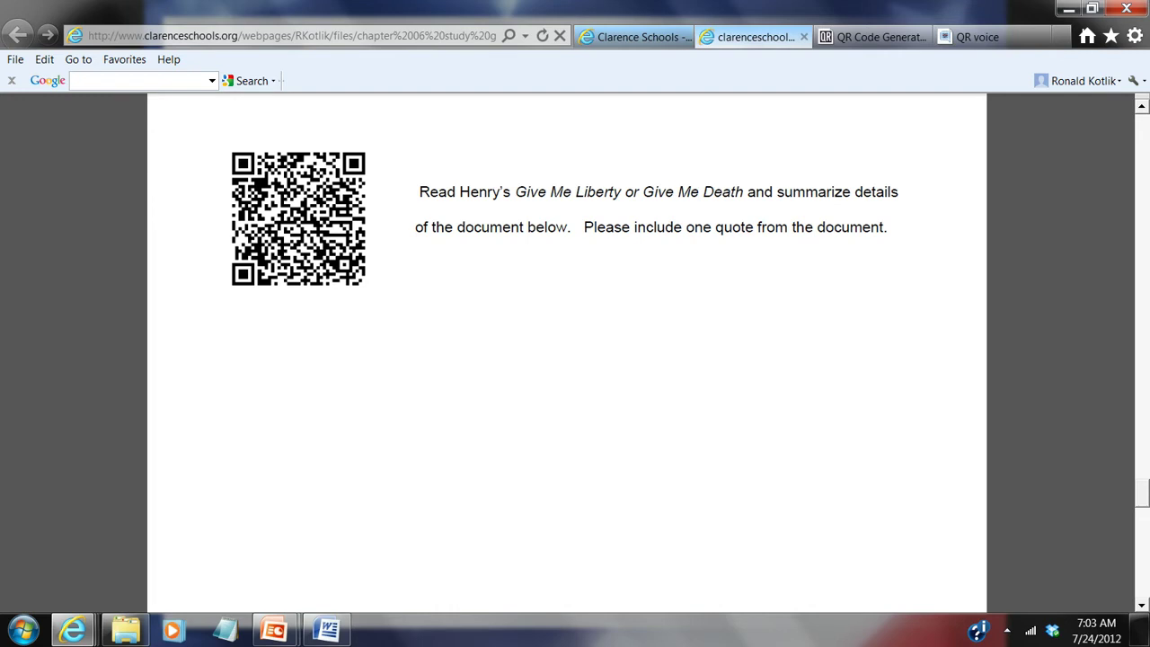
Highlight the title Give Me Liberty or Give Me Death and examine the QR-coded reading task on Congress Condemns the Stamp Act
drag(514, 191, 744, 191)
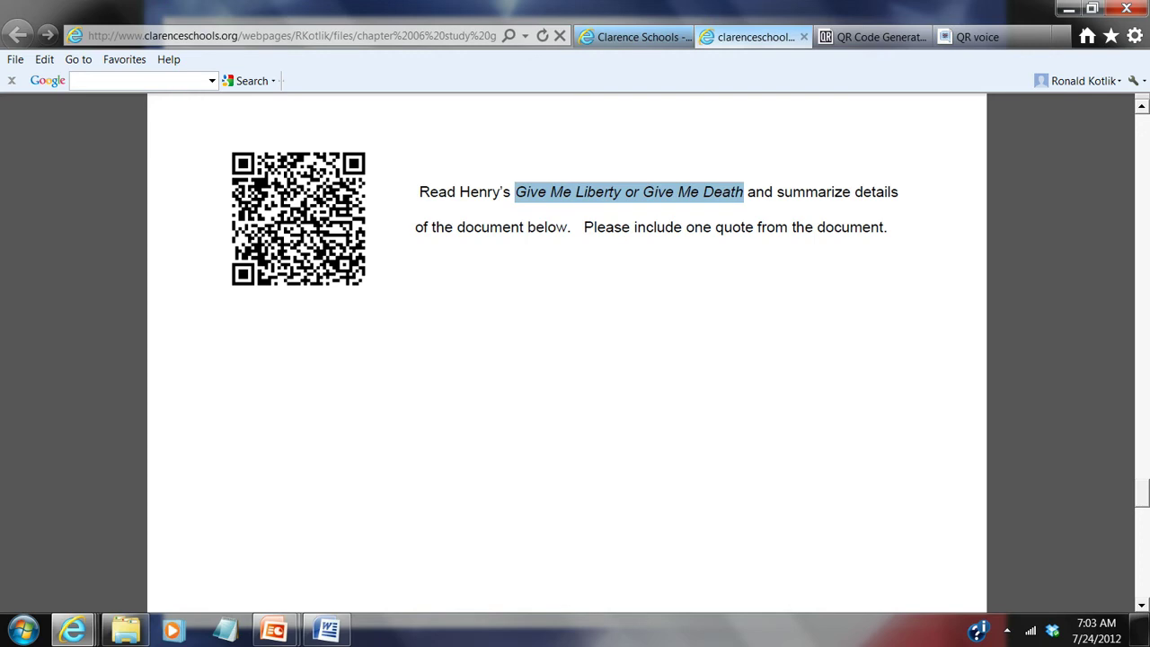
scroll(567, 359, down, 1)
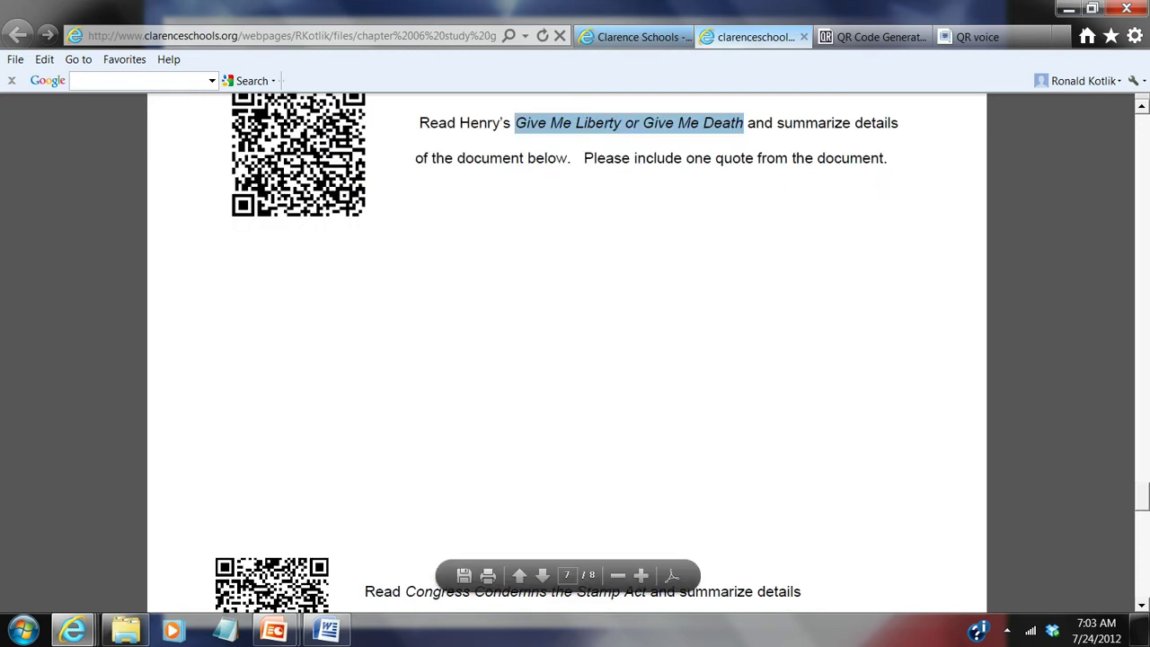
scroll(566, 359, down, 4)
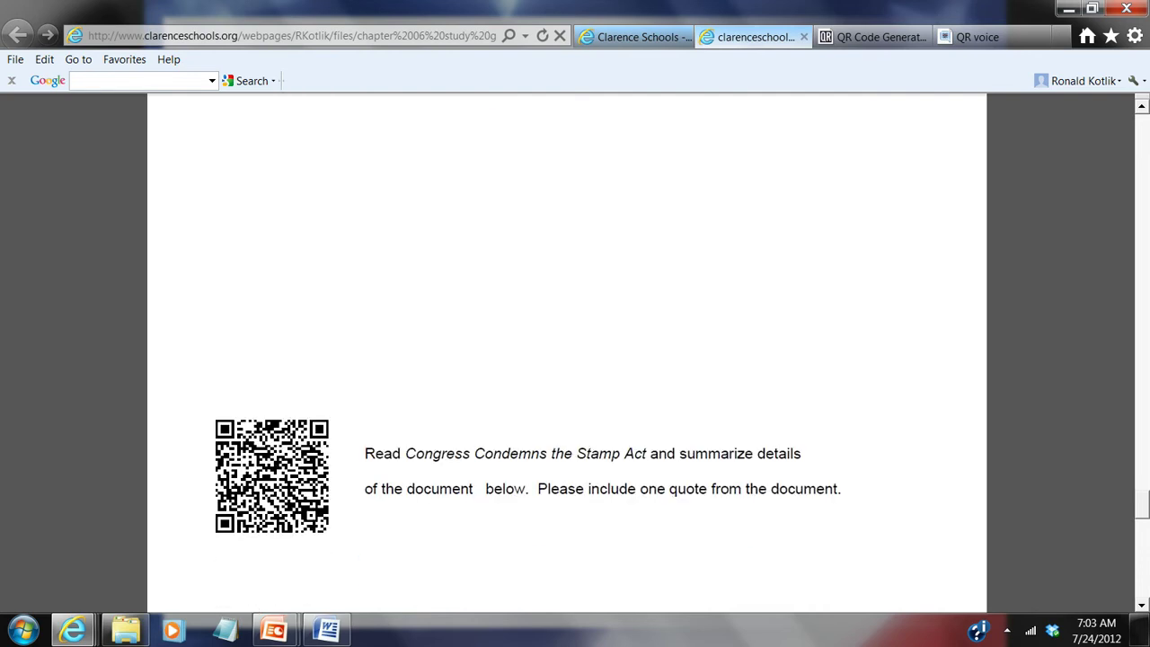
scroll(566, 359, up, 5)
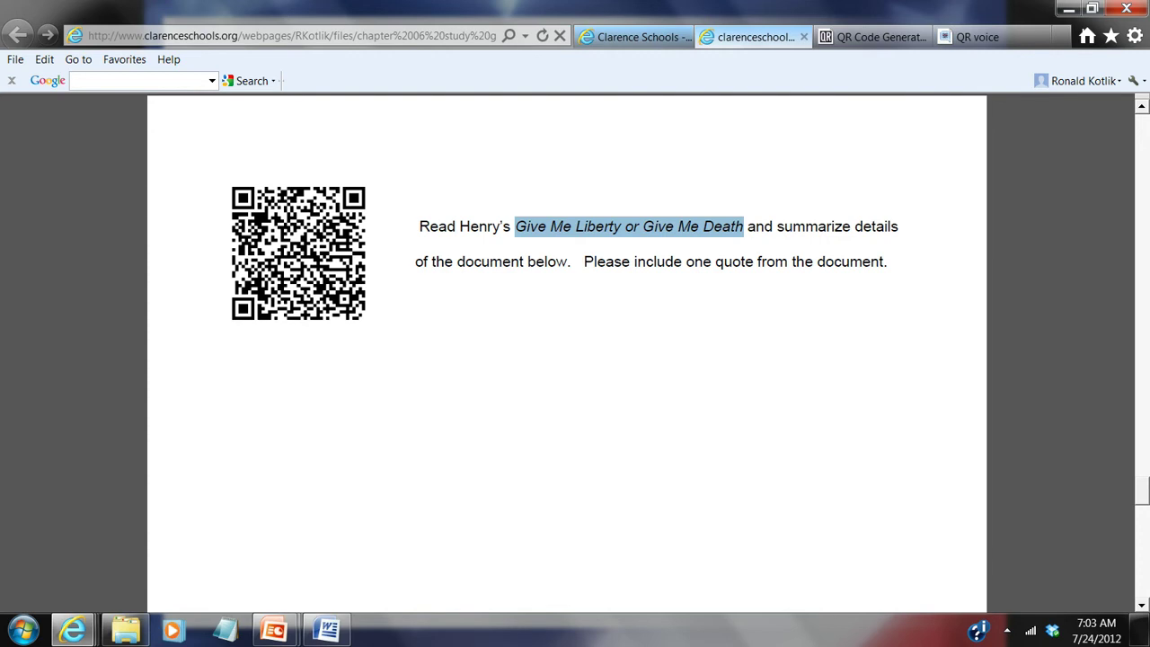
scroll(566, 360, down, 3)
scroll(566, 360, down, 6)
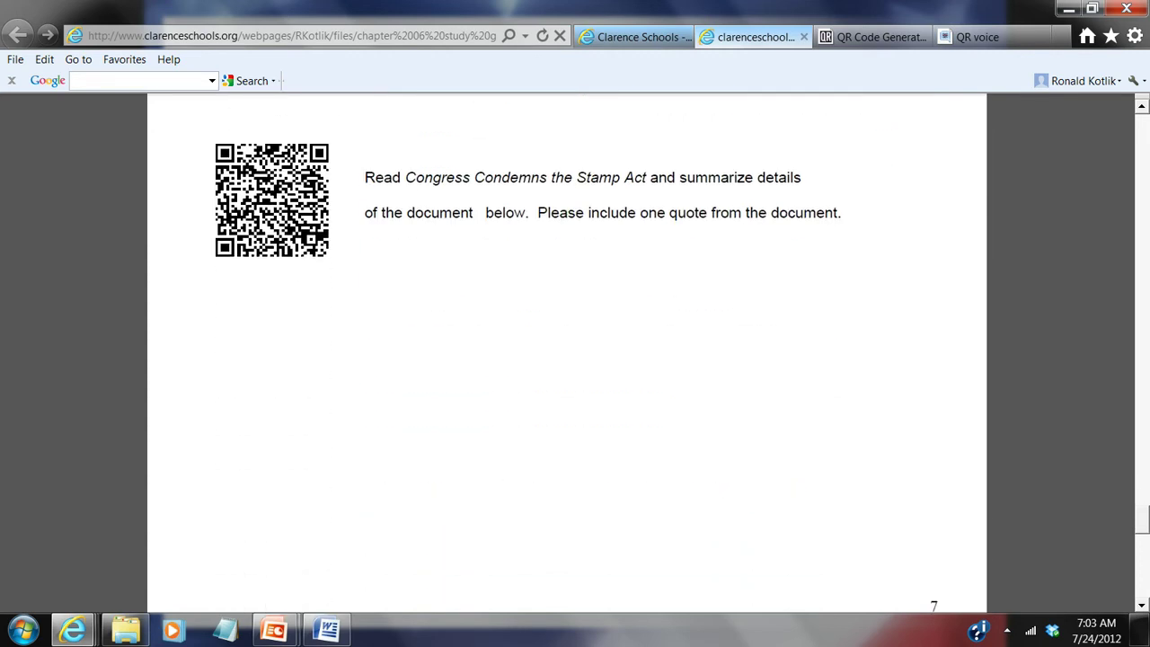
scroll(566, 359, down, 3)
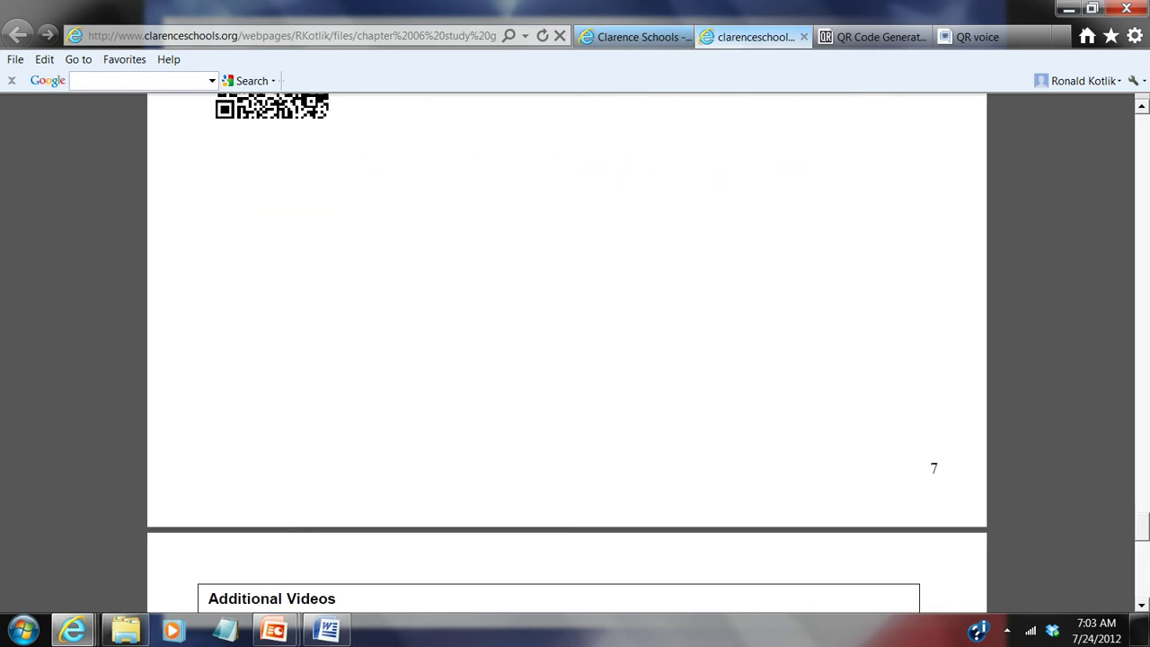
scroll(566, 360, up, 2)
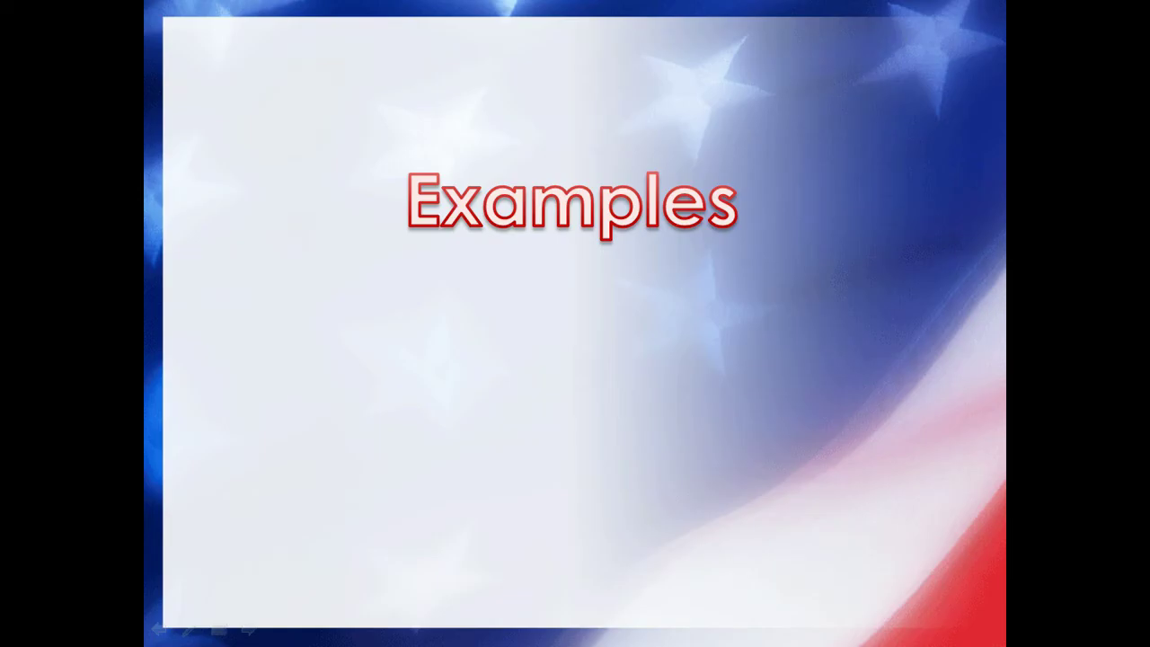
Switch to the Chapter 05 Study Guide in Word and highlight the reading title Sinners in the Hands of an Angry God
key(Right)
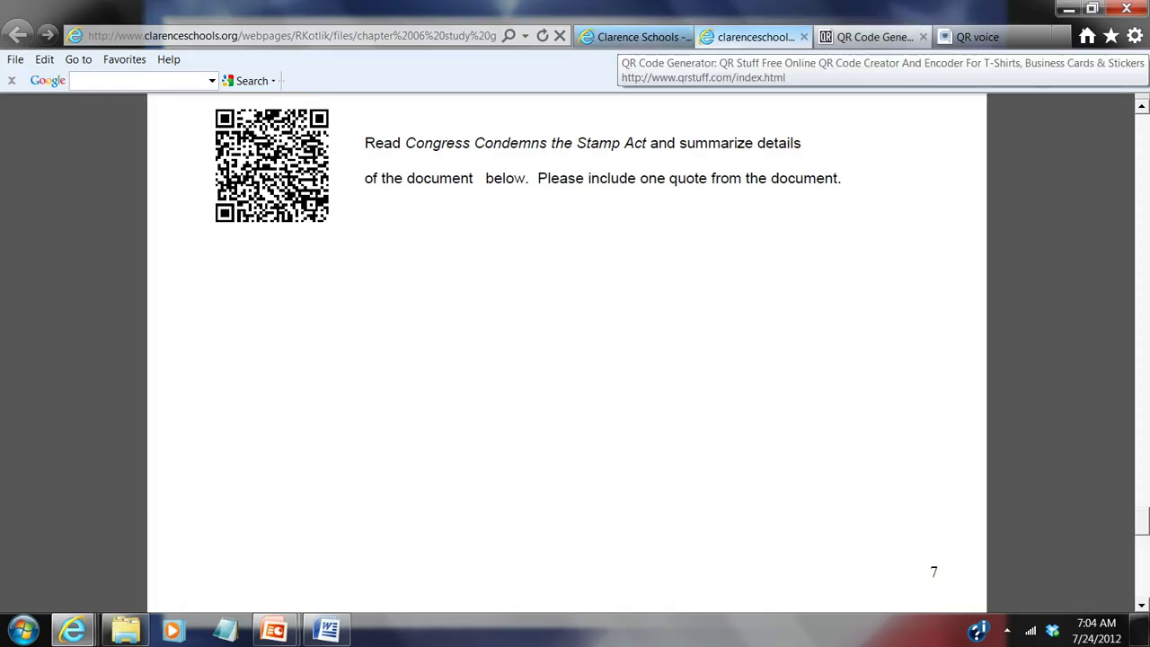
click(870, 37)
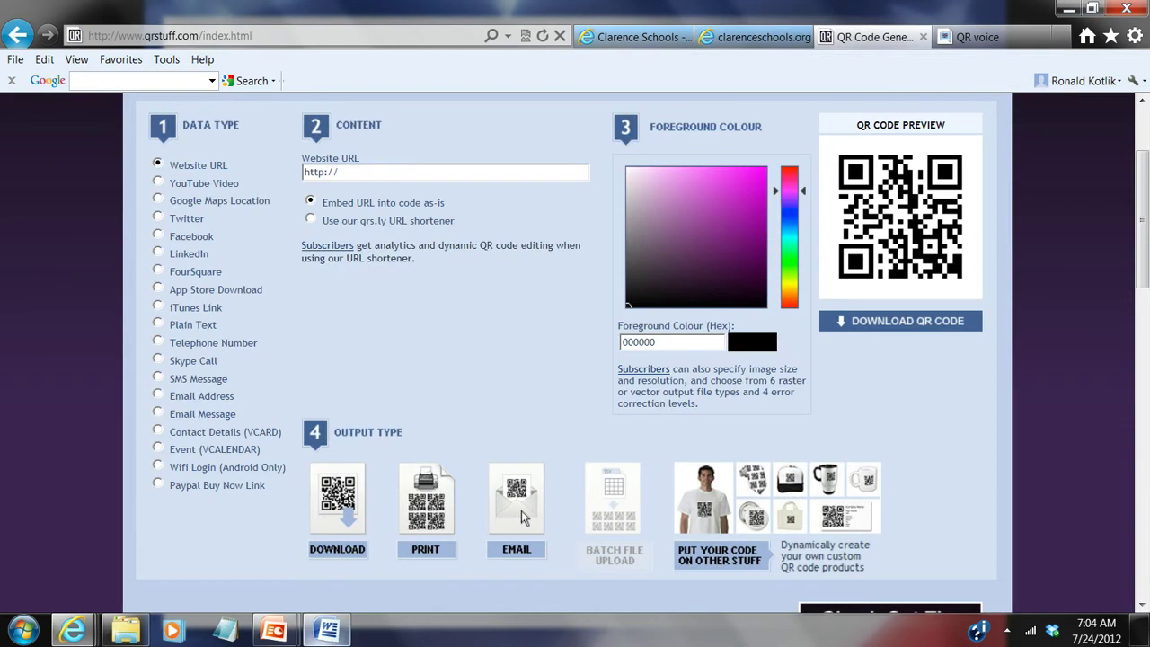
key(alt+Tab)
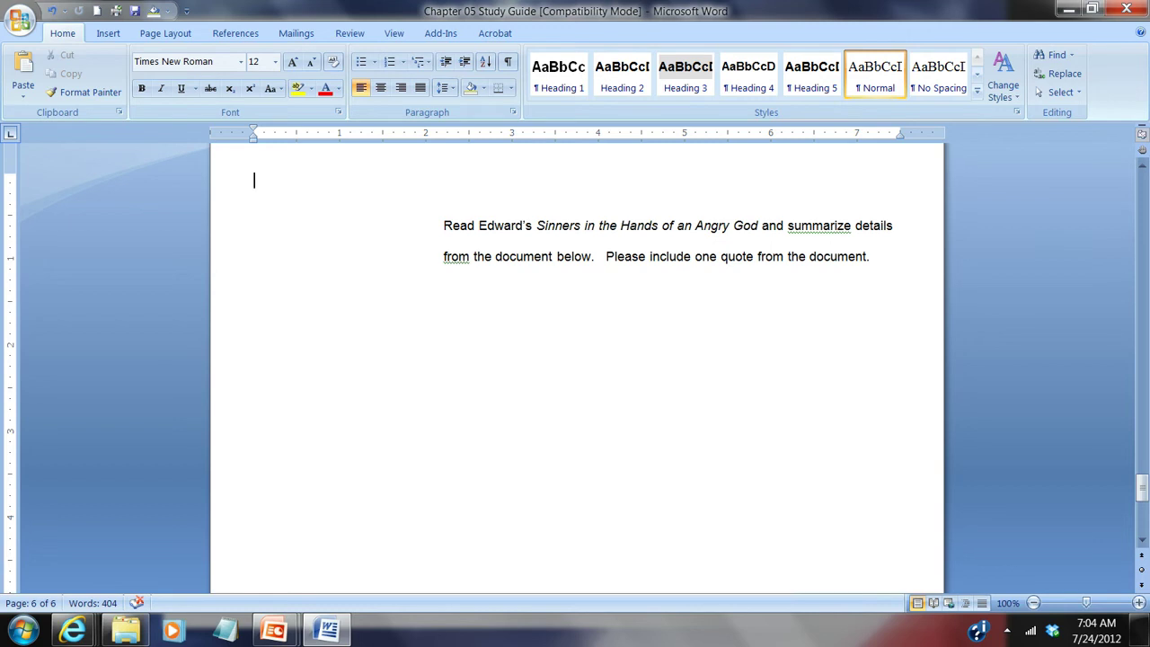
drag(584, 226, 762, 226)
drag(536, 226, 762, 226)
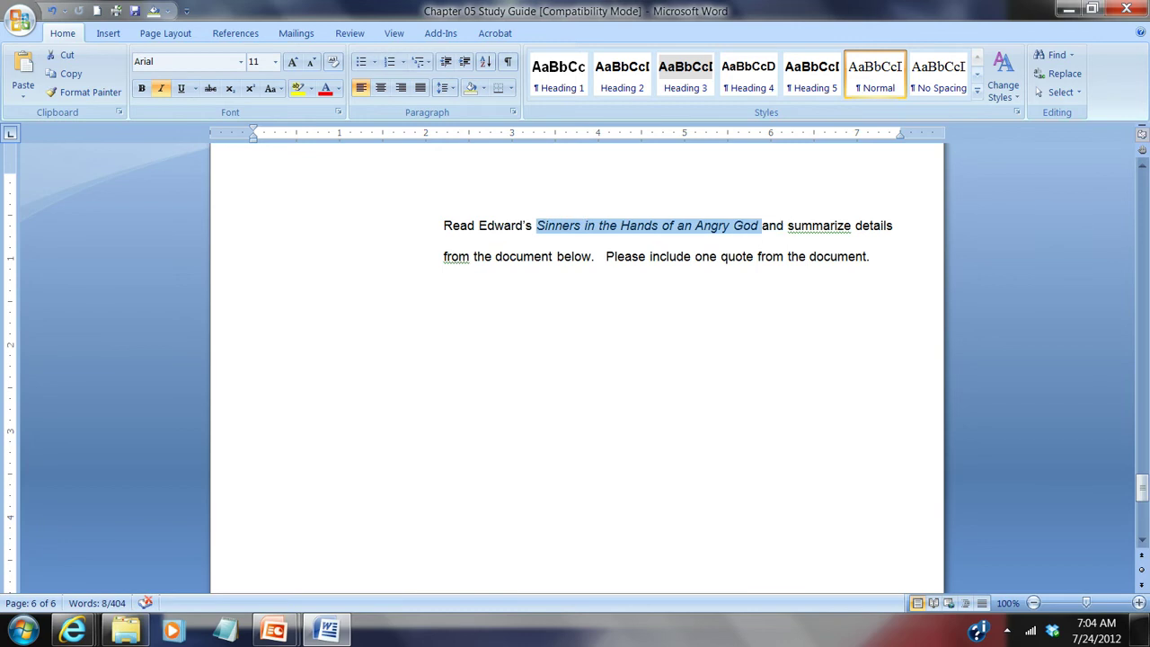
click(108, 33)
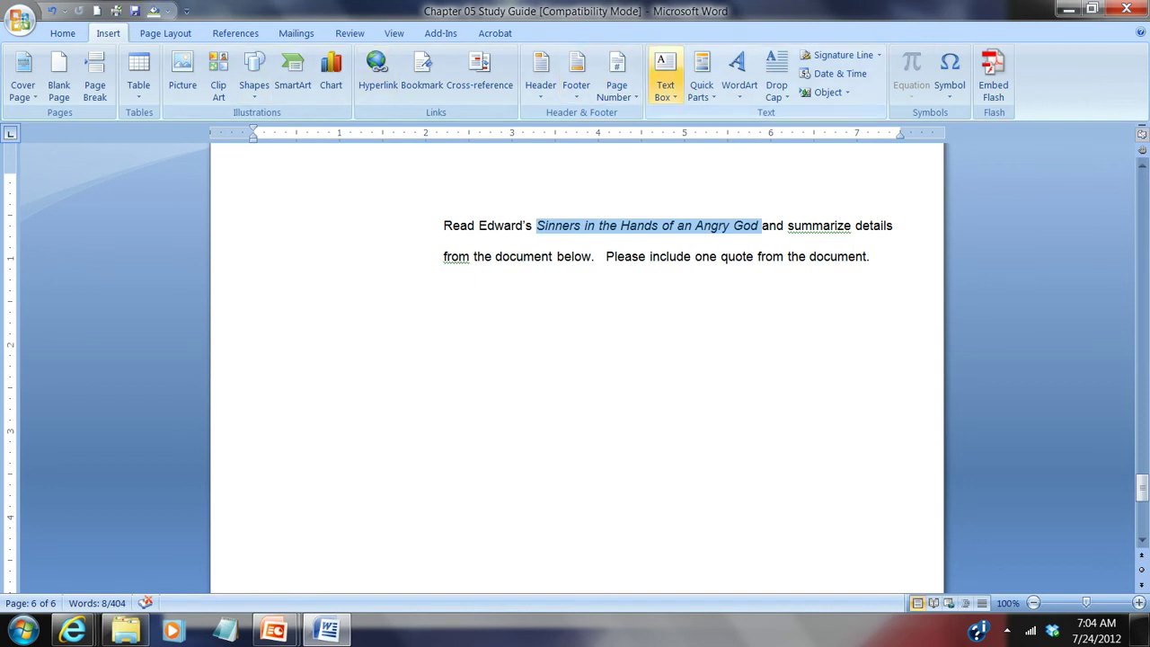
click(665, 76)
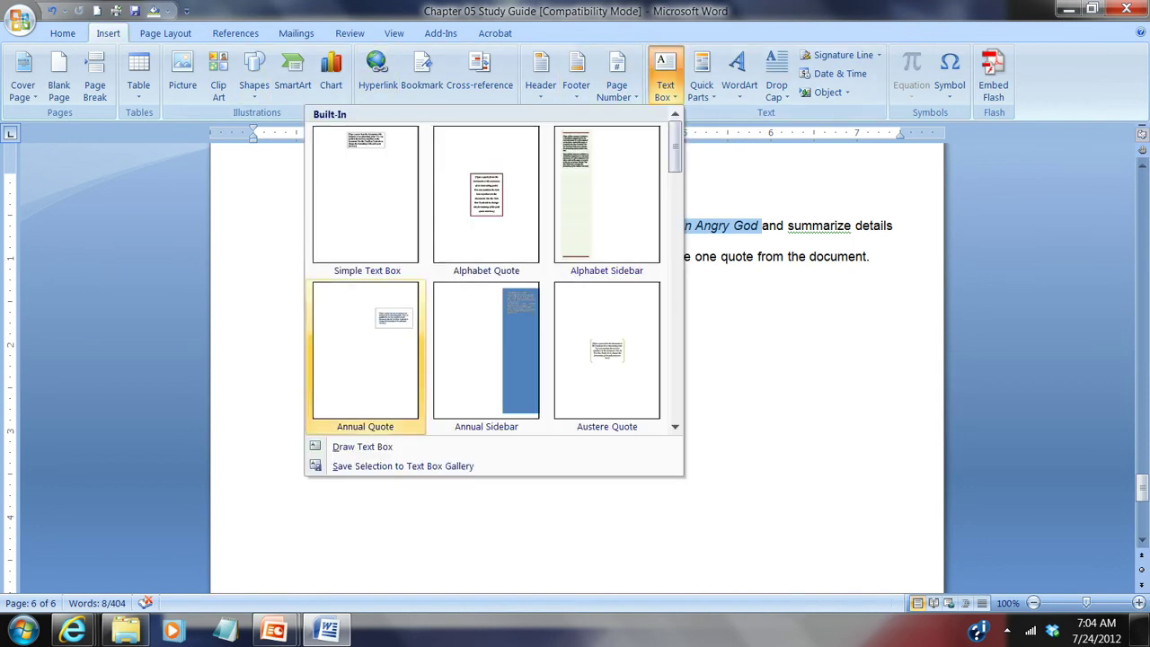
click(362, 447)
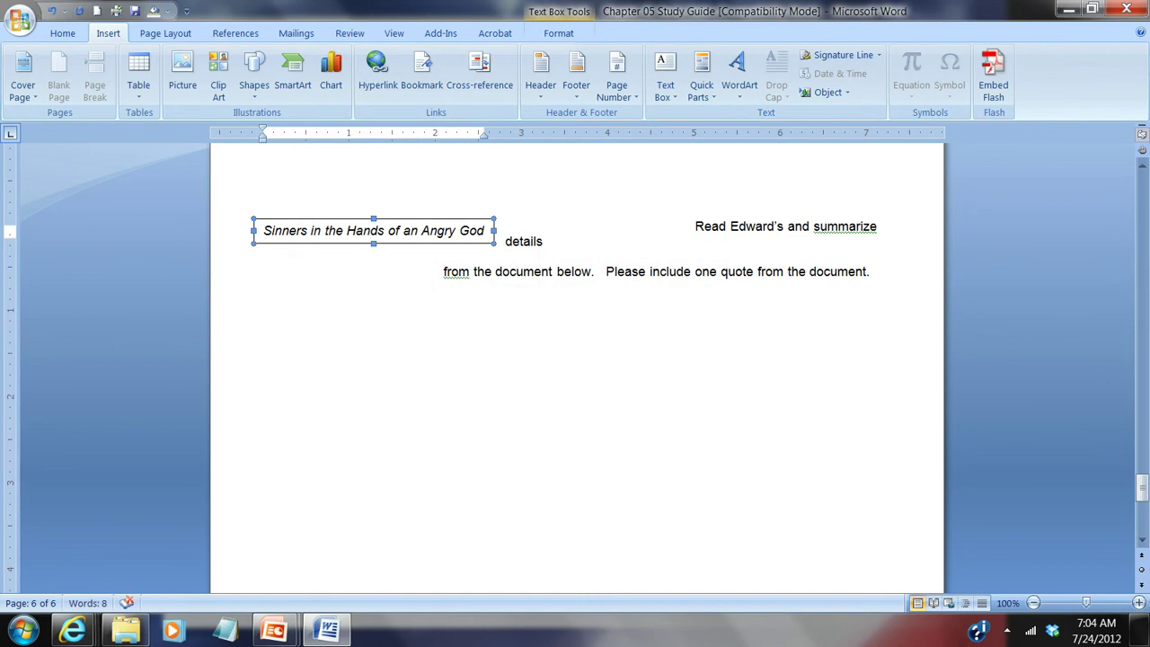
key(ctrl+z)
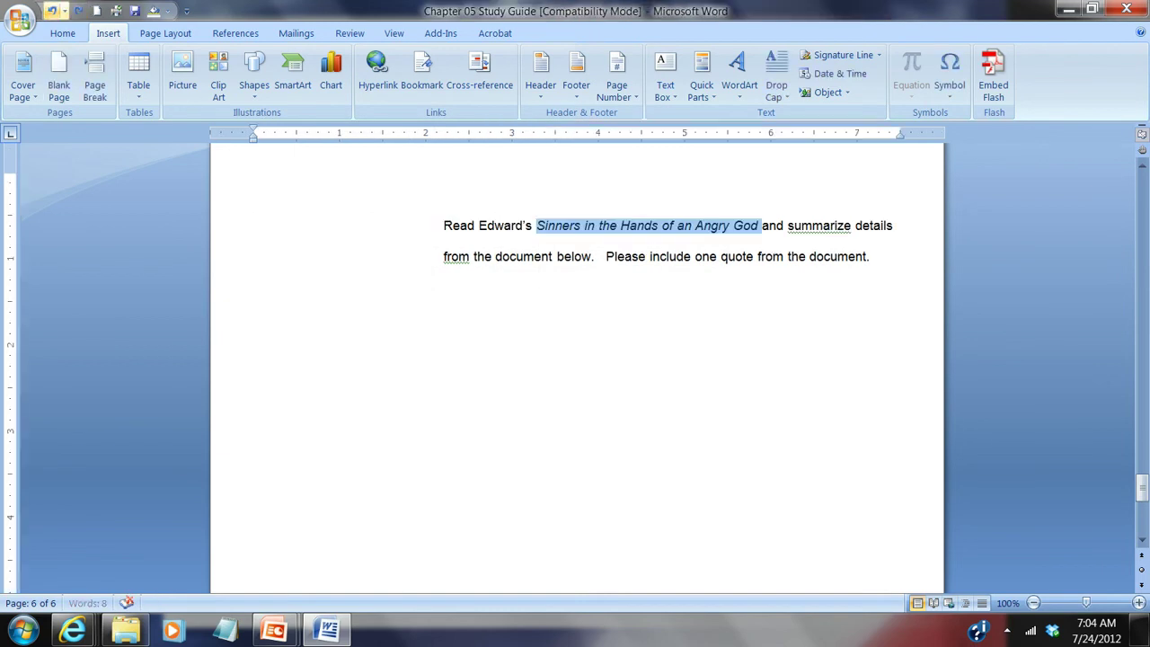
Draw an empty text box about 1.62" high and 1.56" wide beside the Sinners in the Hands of an Angry God task
click(255, 242)
click(665, 77)
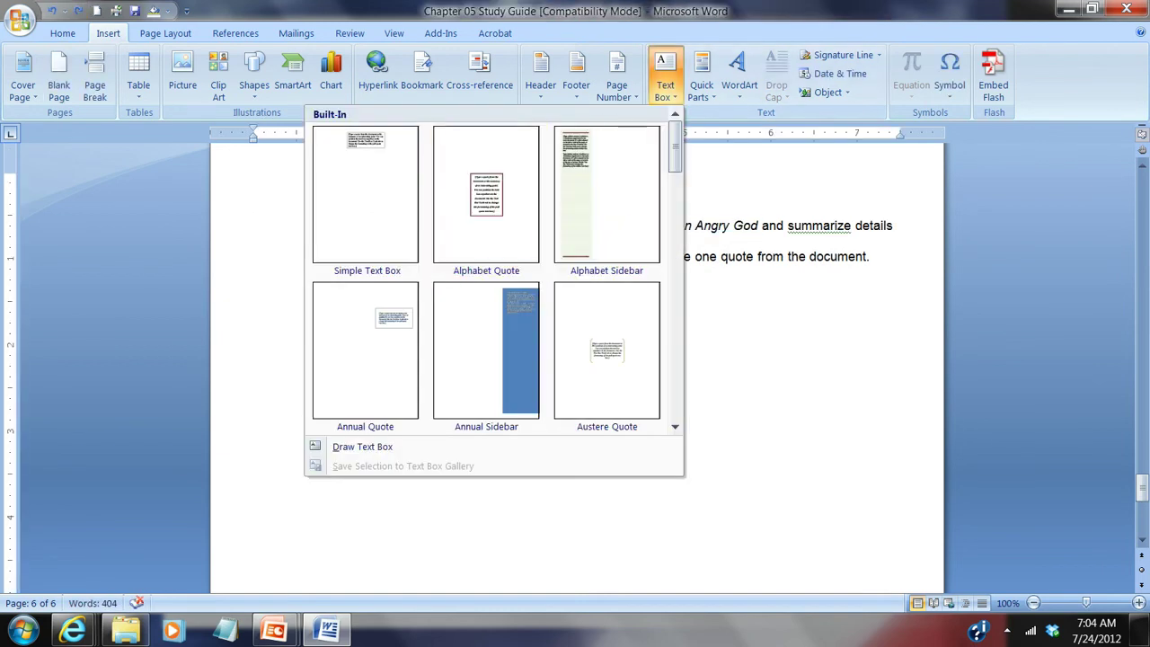
click(362, 446)
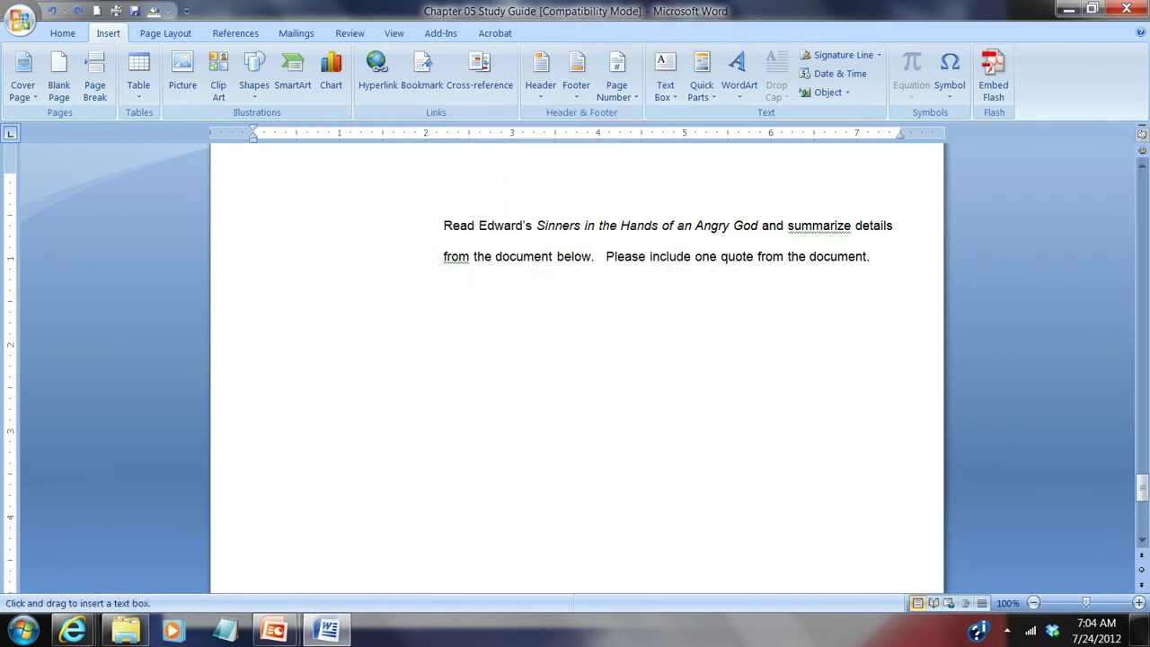
mouse_move(258, 196)
mouse_down()
mouse_move(392, 264)
mouse_move(394, 338)
mouse_up()
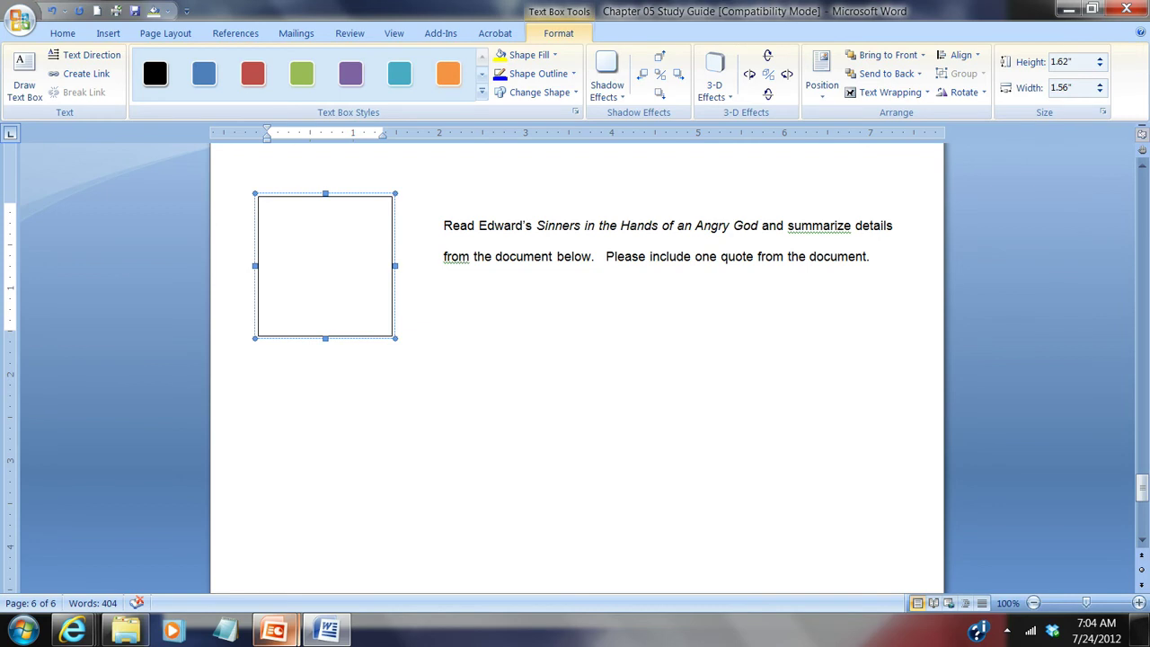
Switch to the browser and open 009 - Edwards - Sinners in the Hands of an Angry God from the school site's Primary Sources page
mouse_move(274, 629)
mouse_move(327, 631)
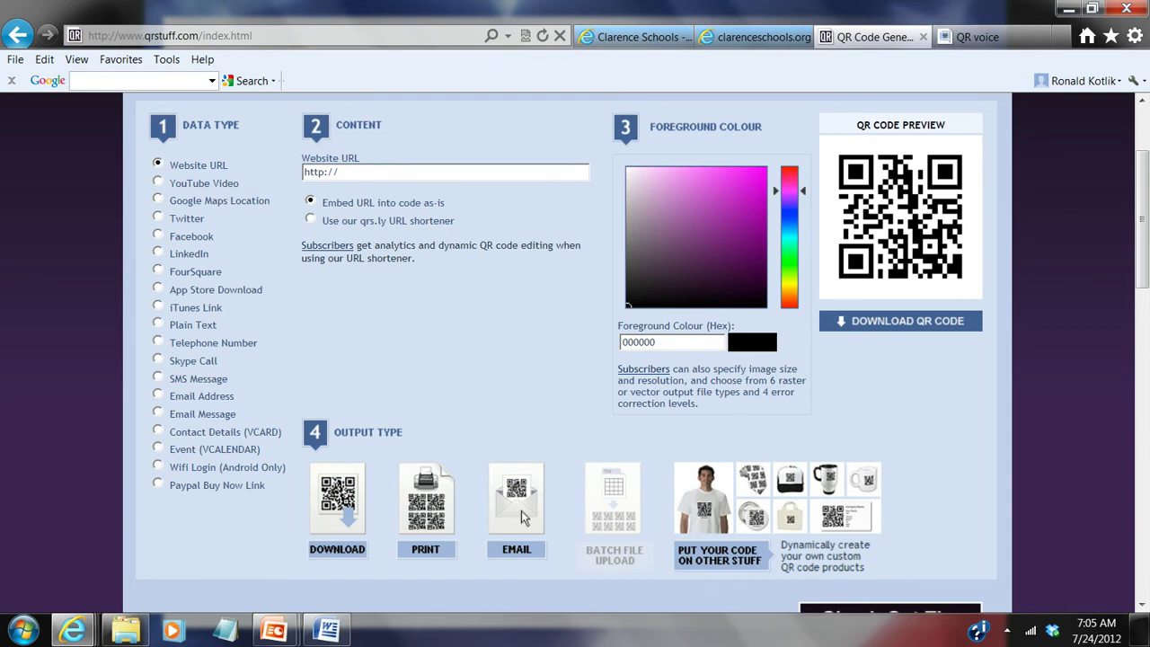
key(Home)
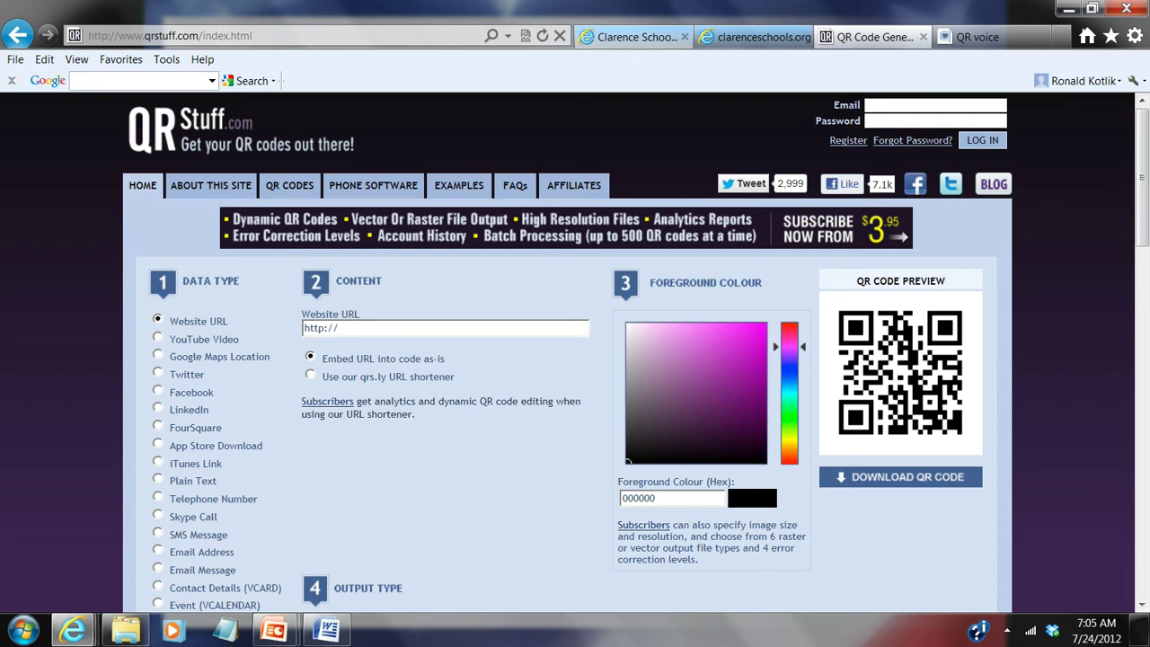
click(633, 36)
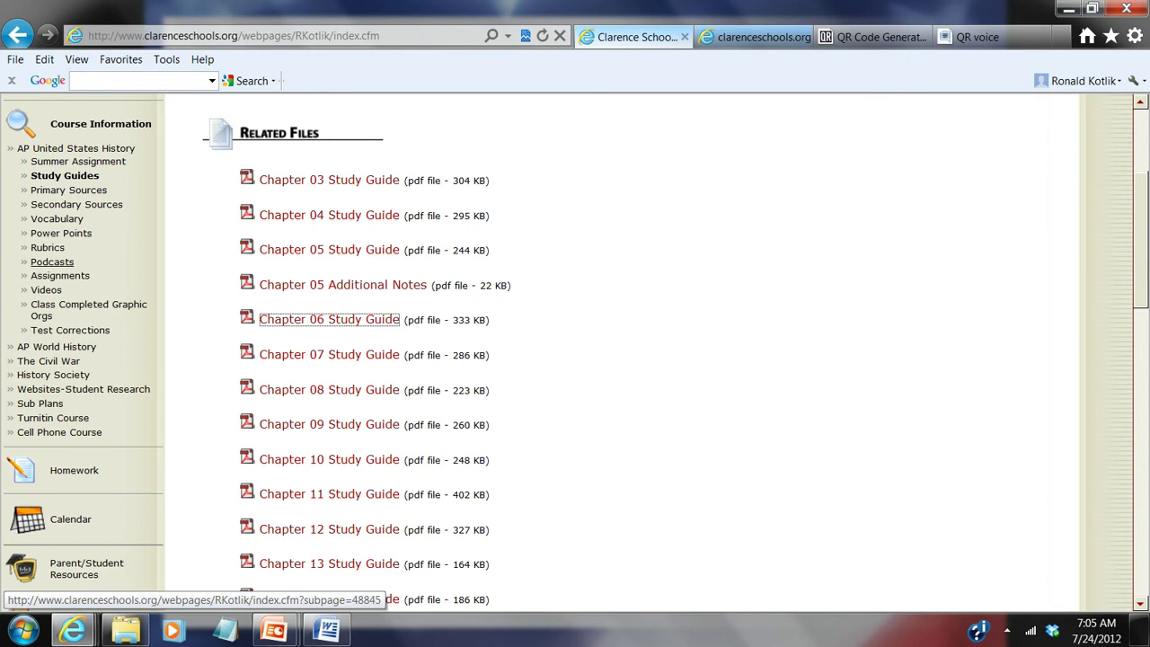
click(68, 190)
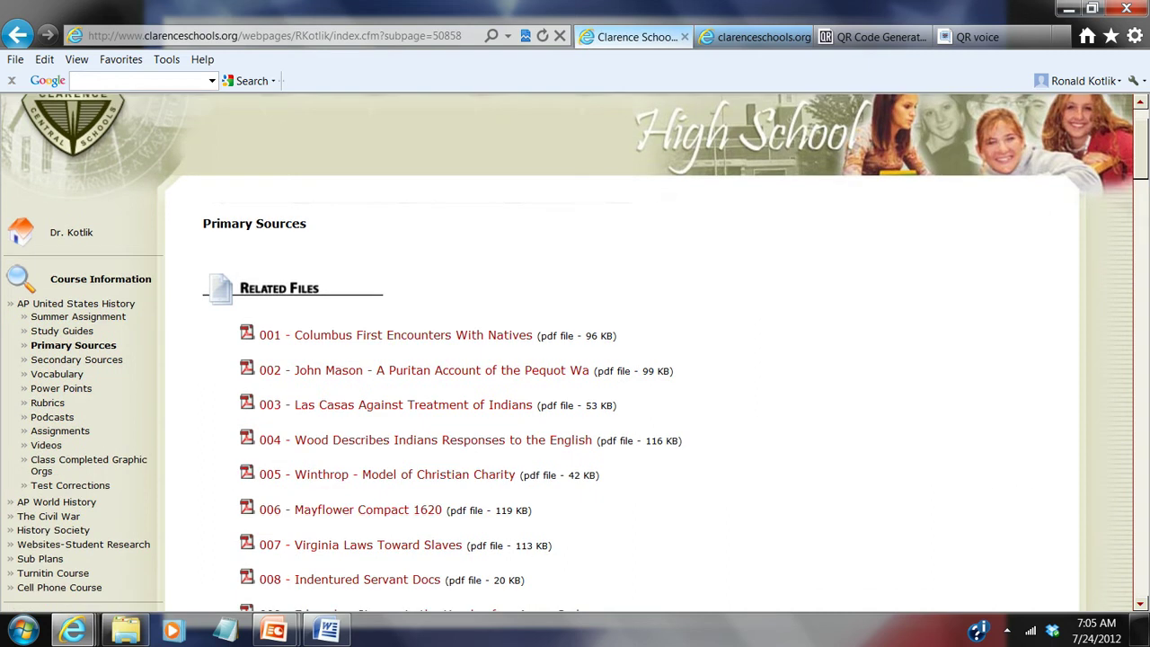
scroll(404, 296, down, 4)
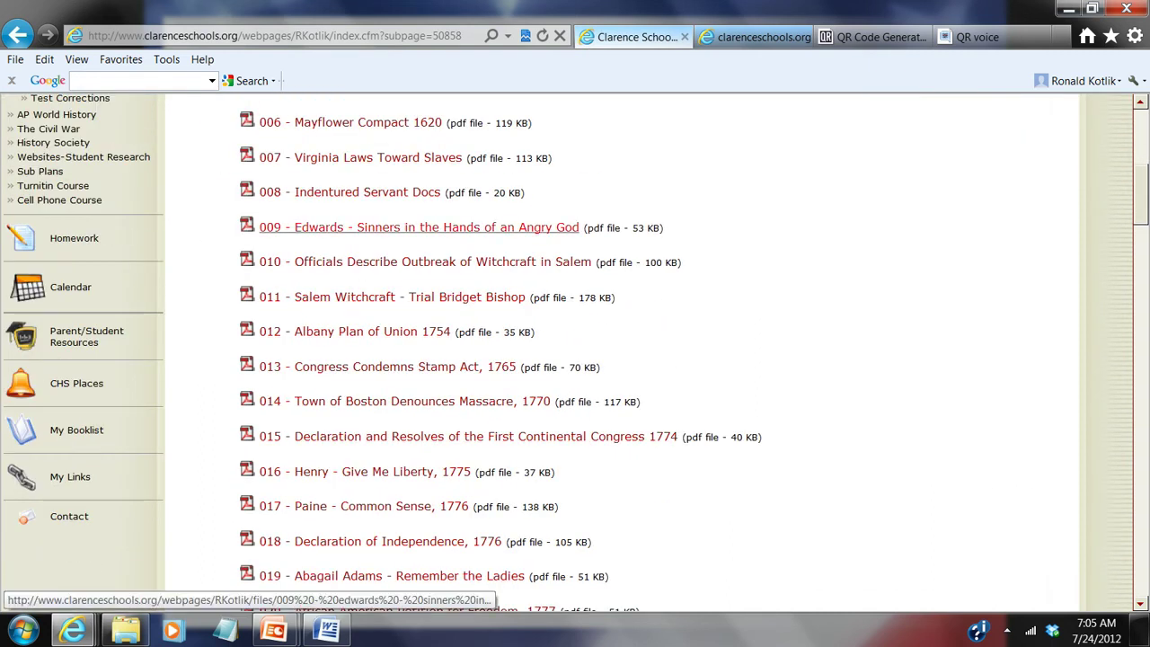
click(418, 227)
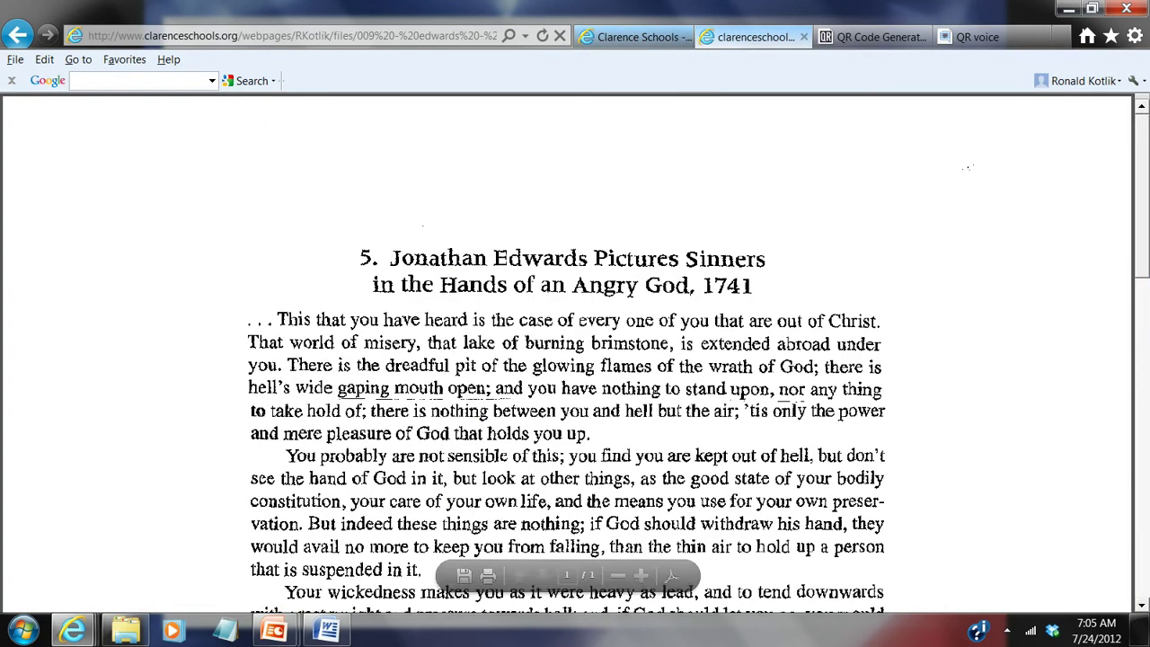
Copy the Edwards PDF's web address into the QR code generator as the Website URL content
scroll(566, 353, down, 5)
scroll(566, 353, up, 4)
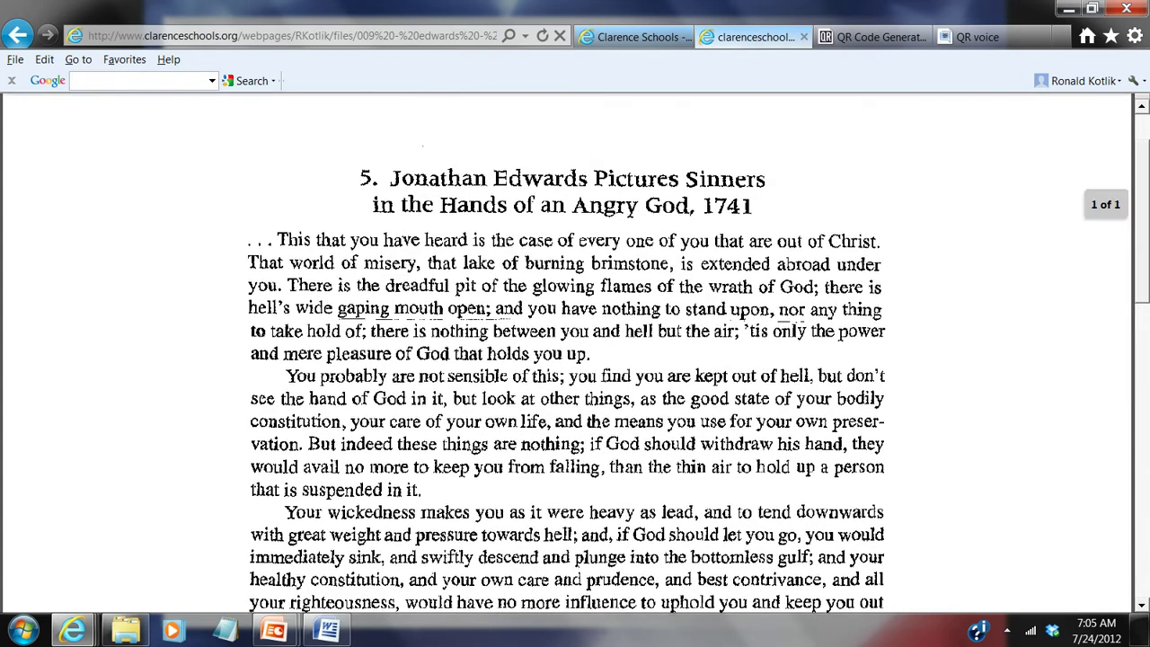
click(292, 36)
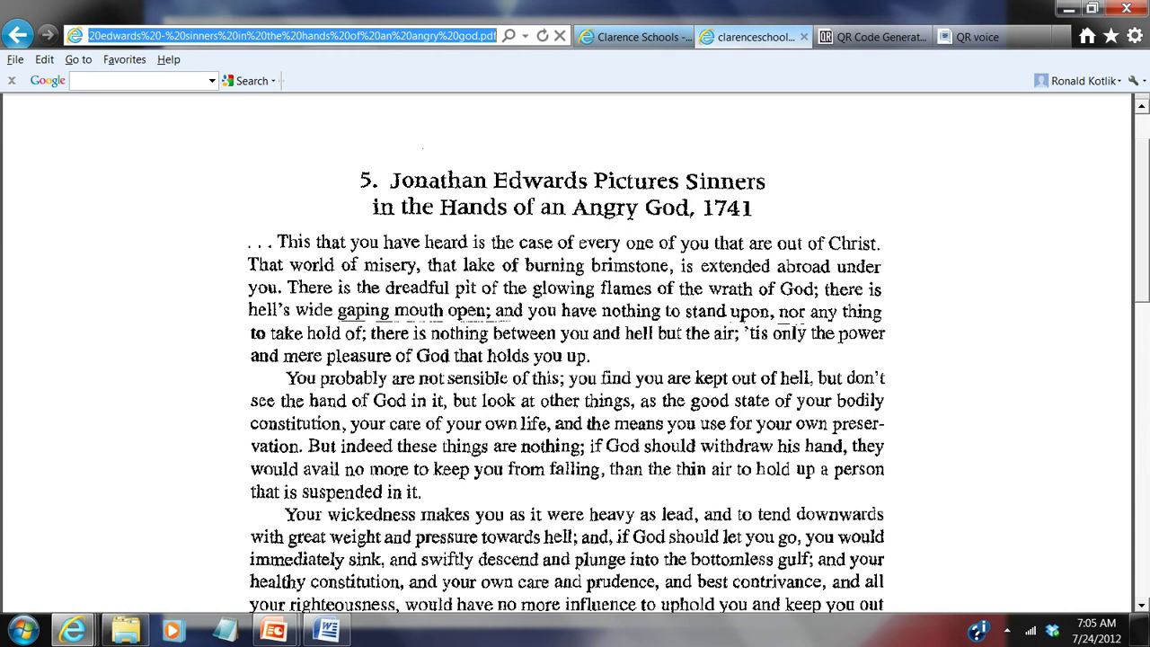
key(ctrl+Tab)
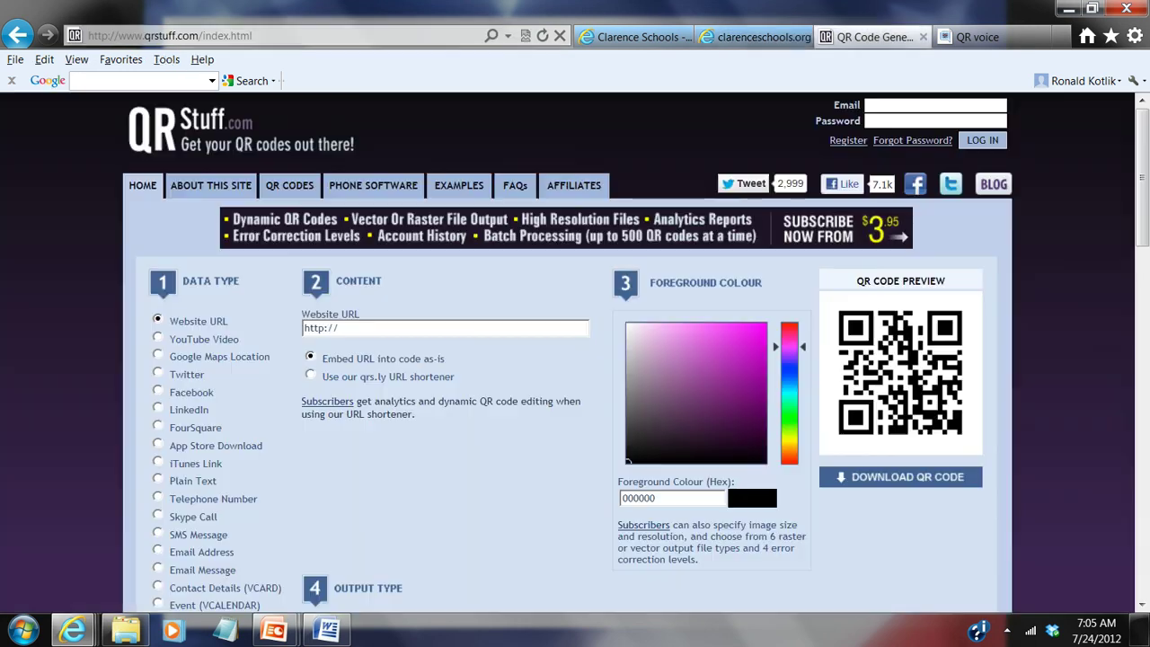
click(306, 328)
key(ctrl+v)
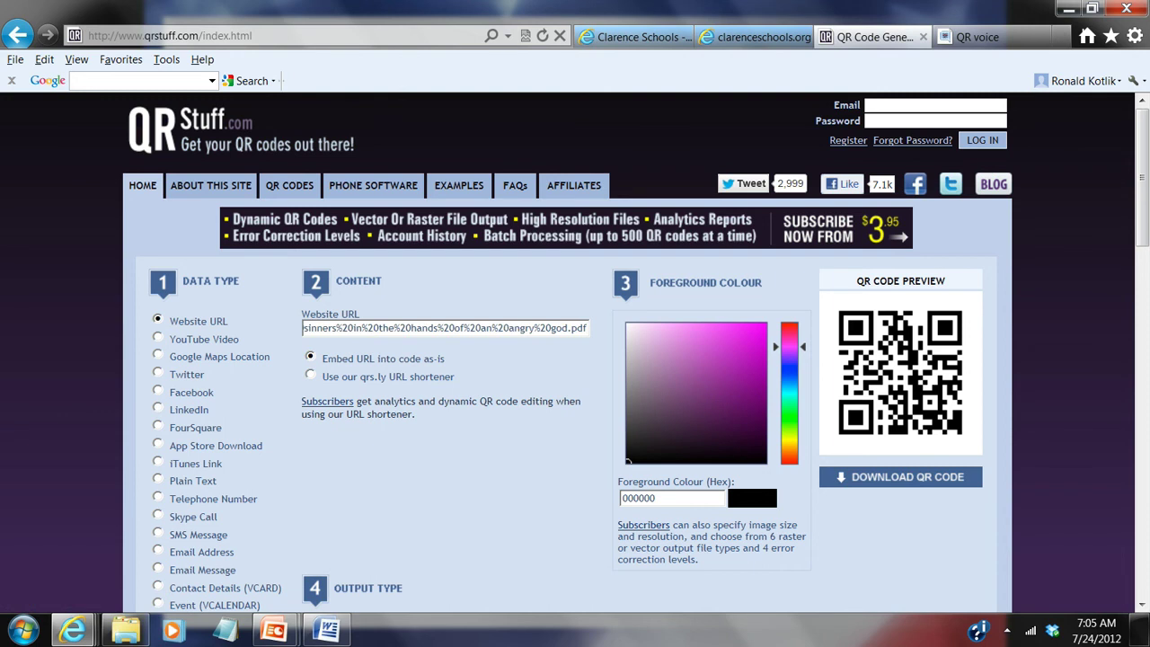
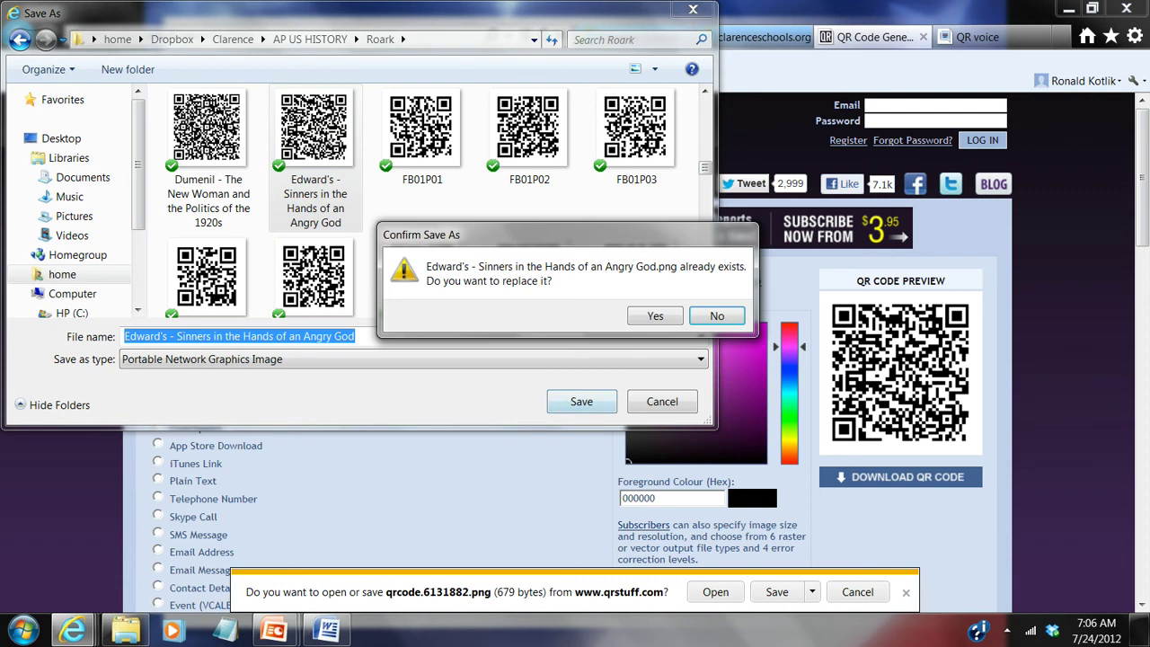
Replace the existing Edward's - Sinners in the Hands of an Angry God.png in the Roark folder with the downloaded QR code
key(y)
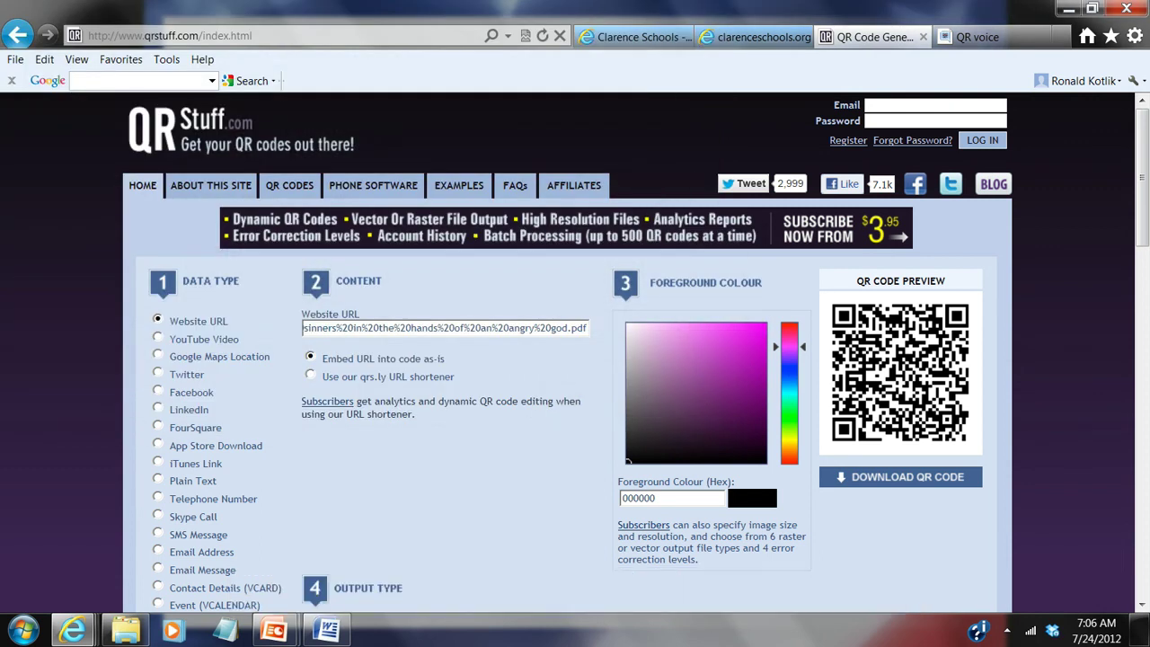
scroll(521, 510, down, 3)
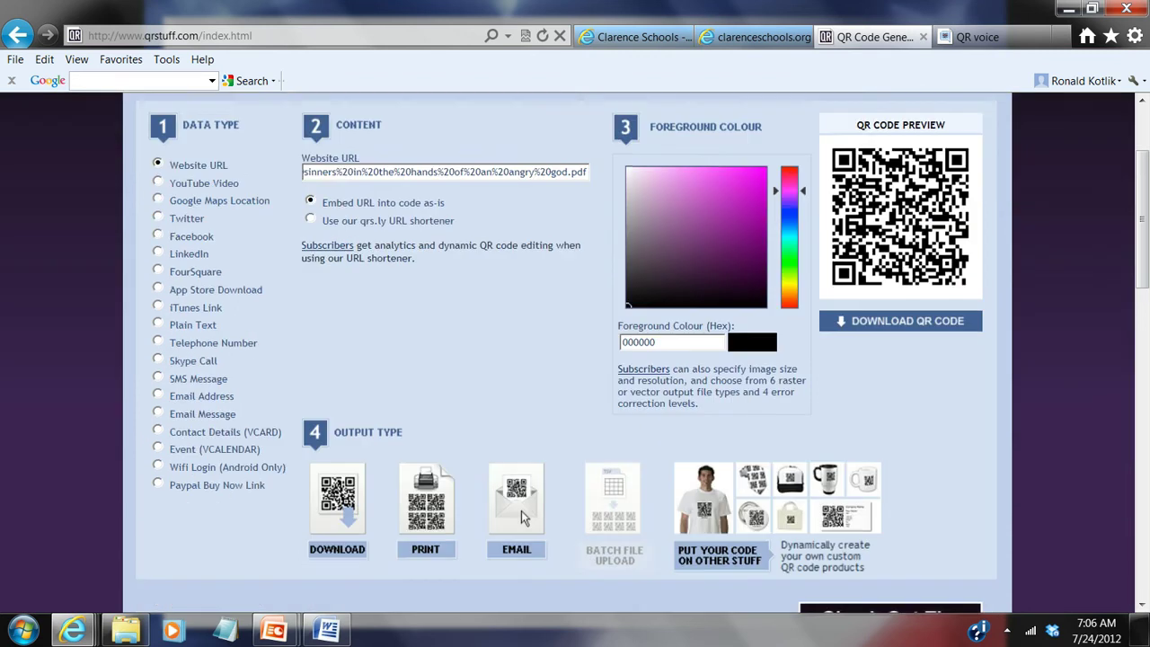
scroll(521, 433, up, 3)
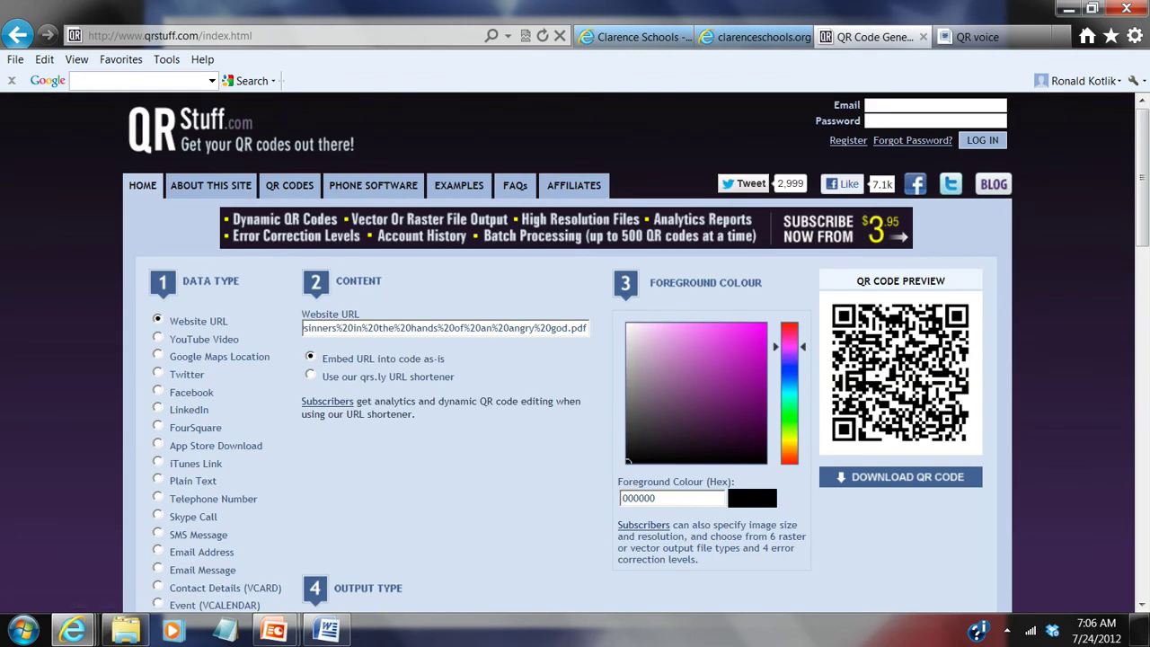
Switch to Word and start inserting a picture in the empty text box, browsing to Dropbox > Clarence > AP US HISTORY > Roark
click(327, 629)
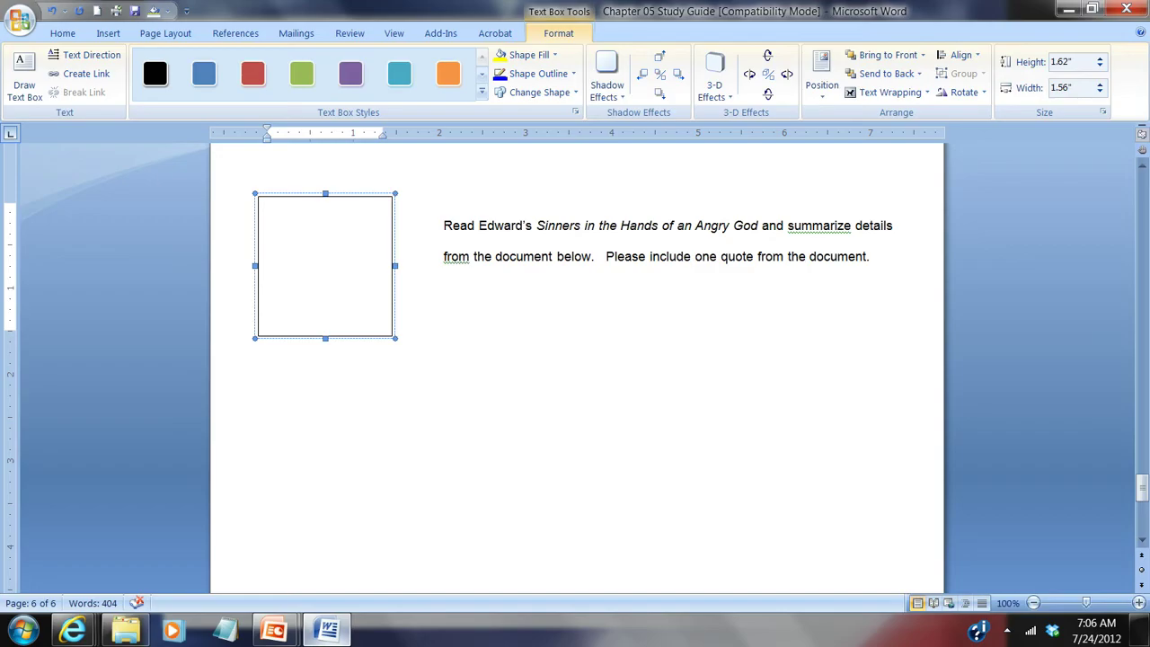
click(108, 33)
click(183, 73)
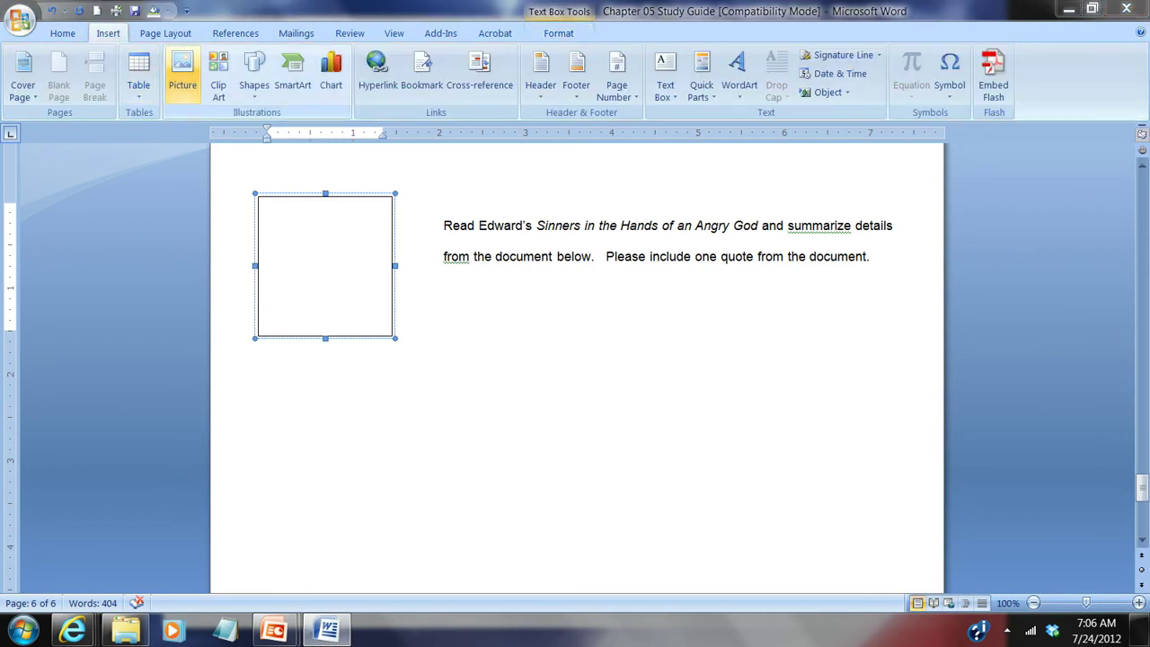
scroll(72, 224, down, 4)
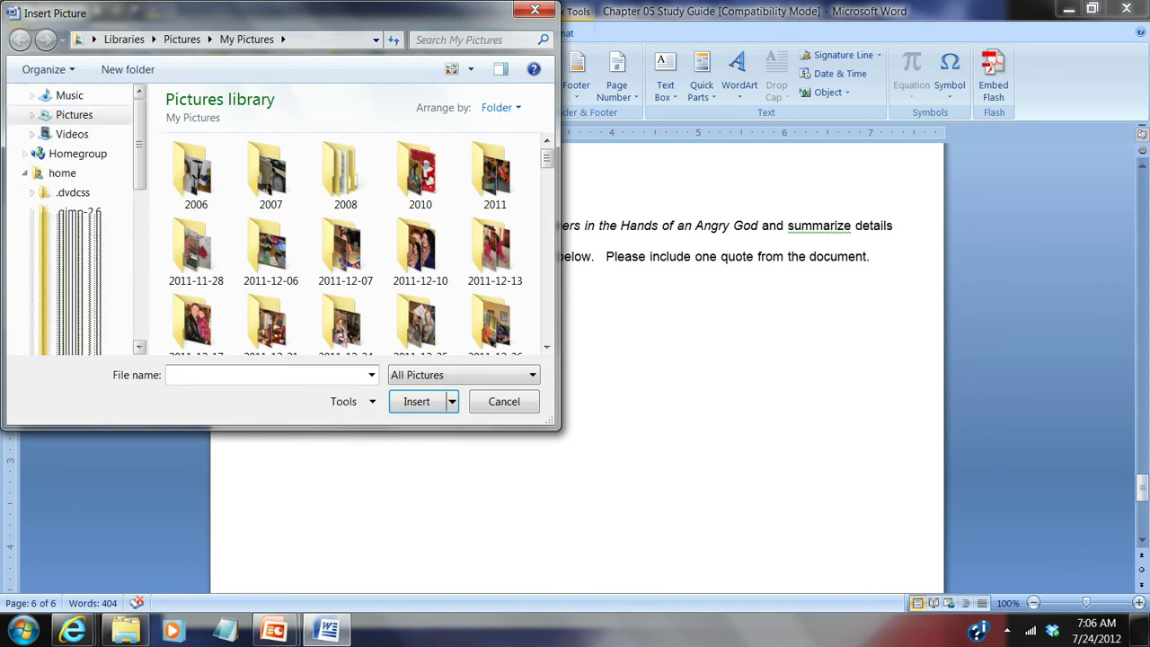
click(76, 191)
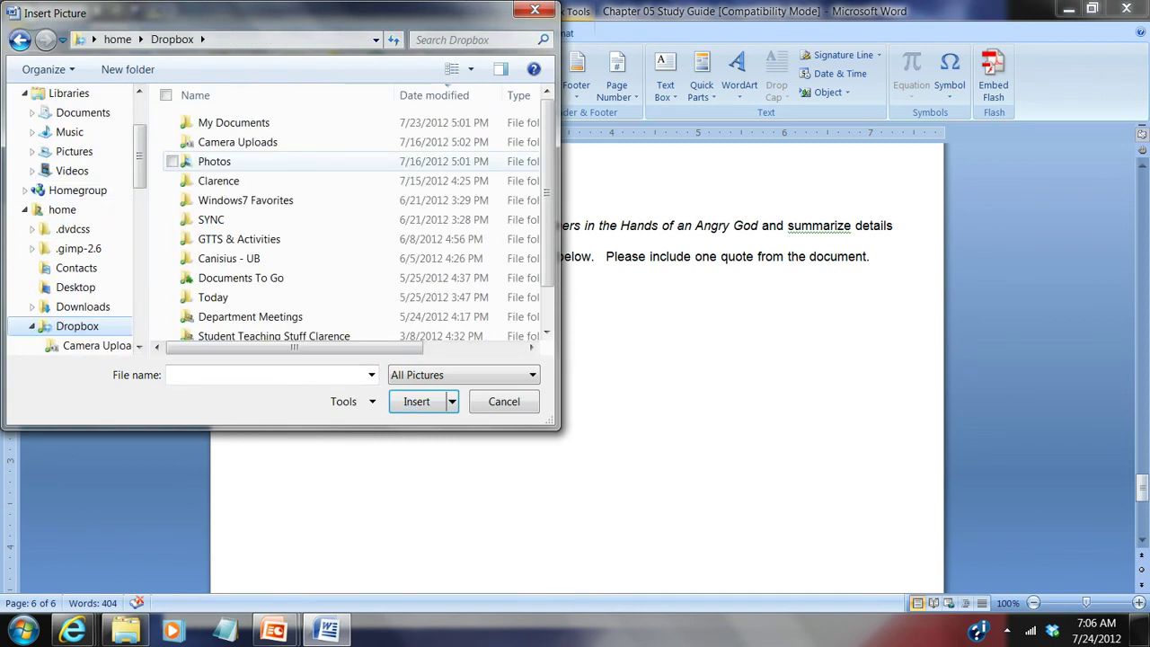
double_click(218, 180)
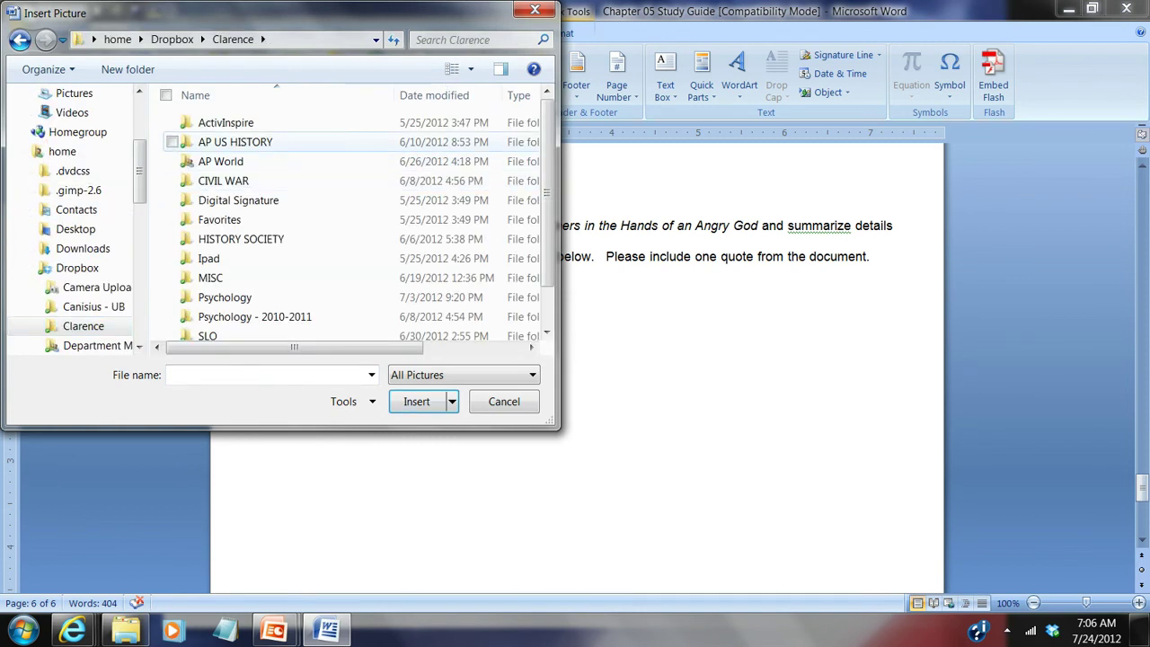
double_click(235, 142)
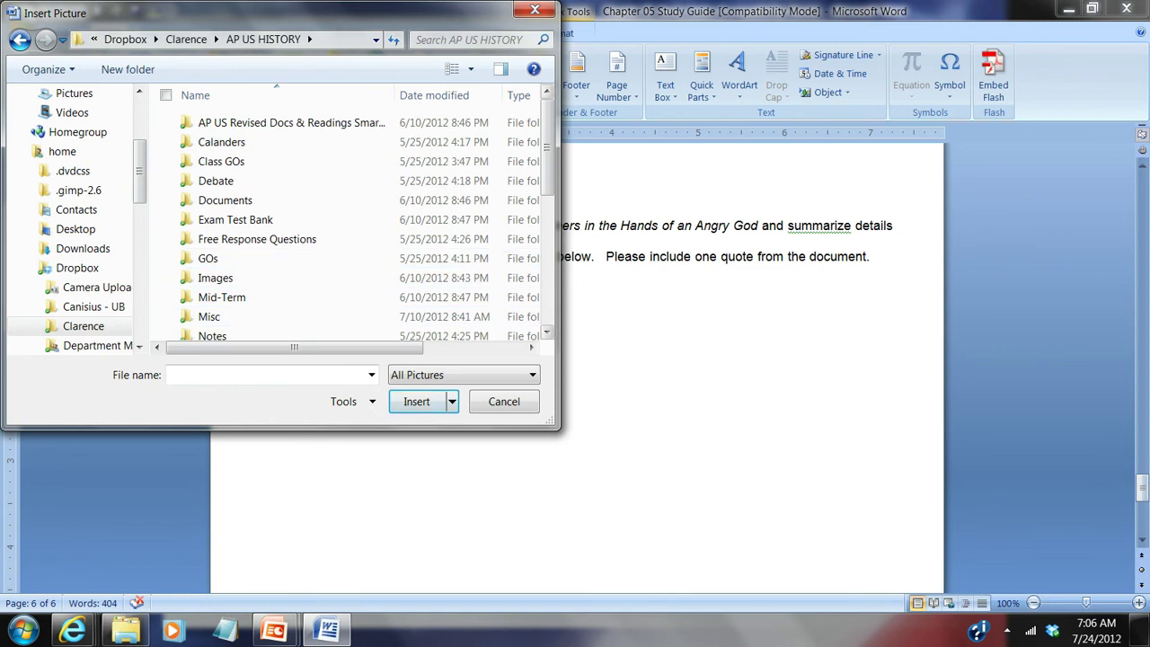
scroll(351, 180, down, 4)
double_click(212, 233)
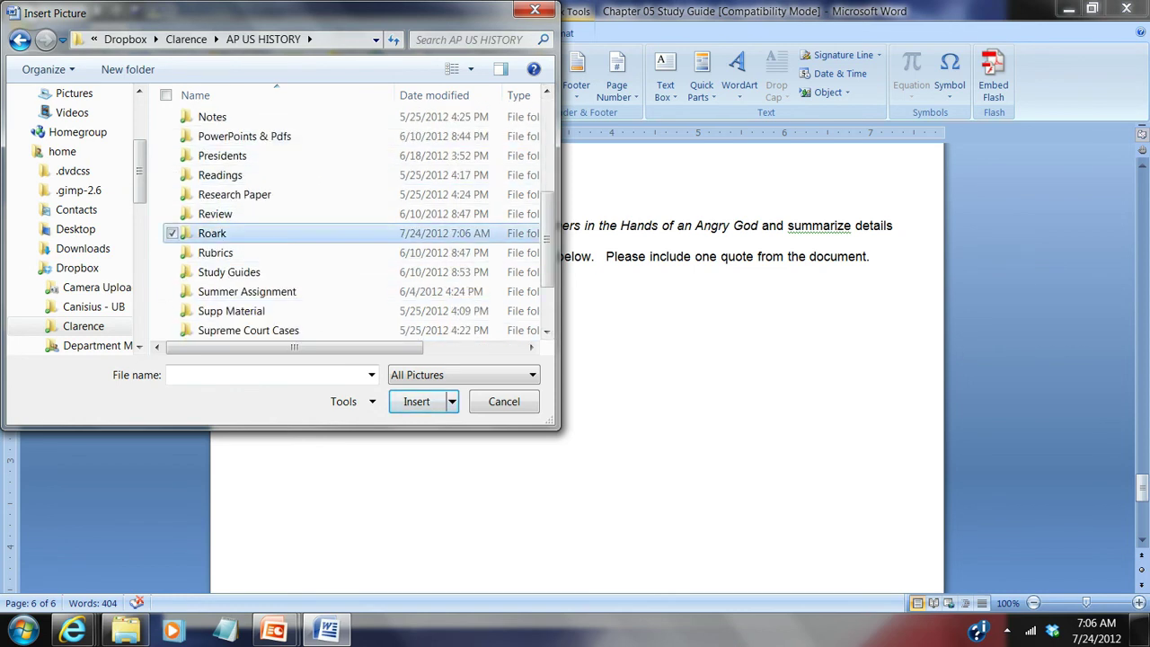
Insert the QR code picture Edward's - Sinners in the Hands of an Angry God into the text box
scroll(334, 220, down, 8)
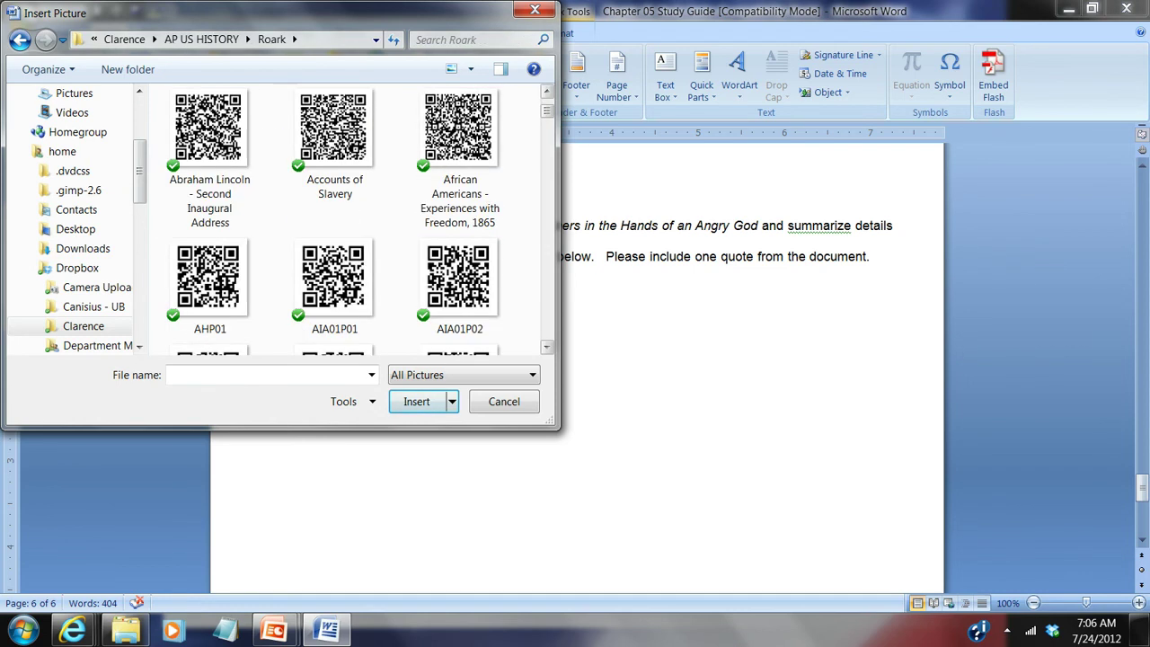
scroll(334, 221, down, 6)
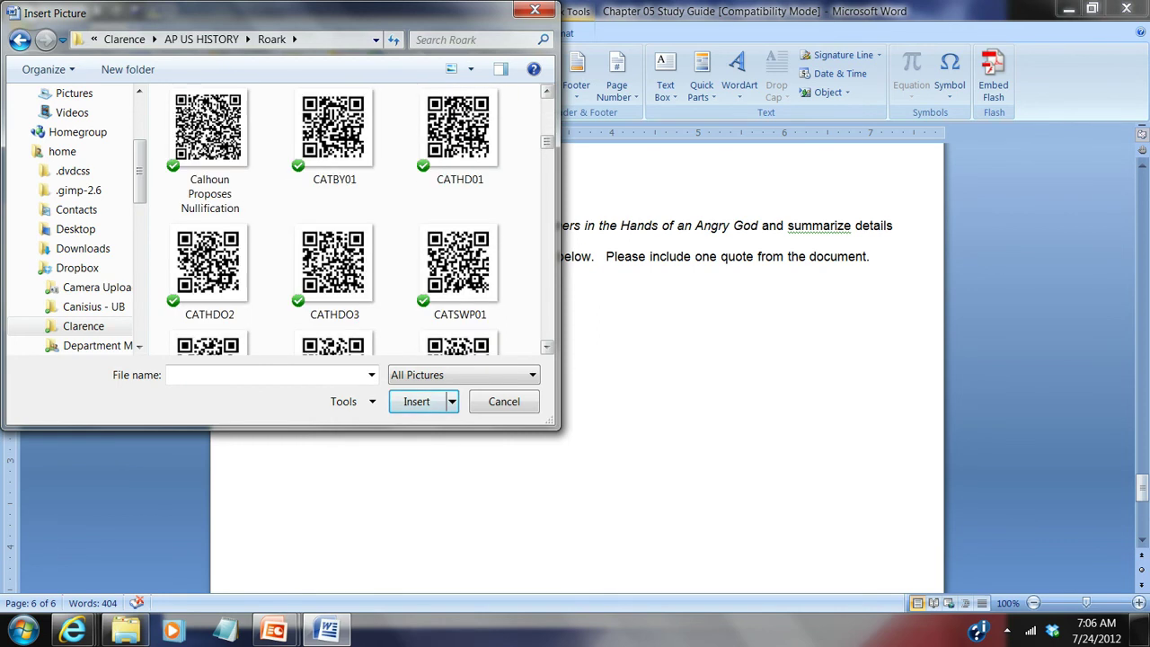
scroll(334, 221, down, 5)
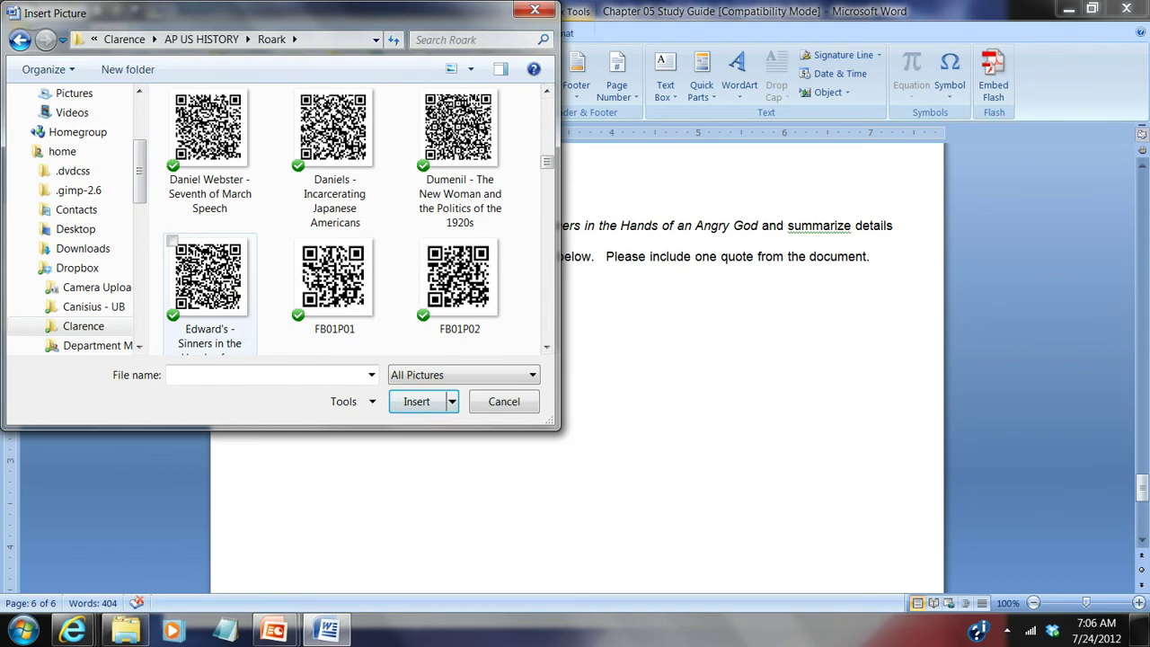
click(208, 279)
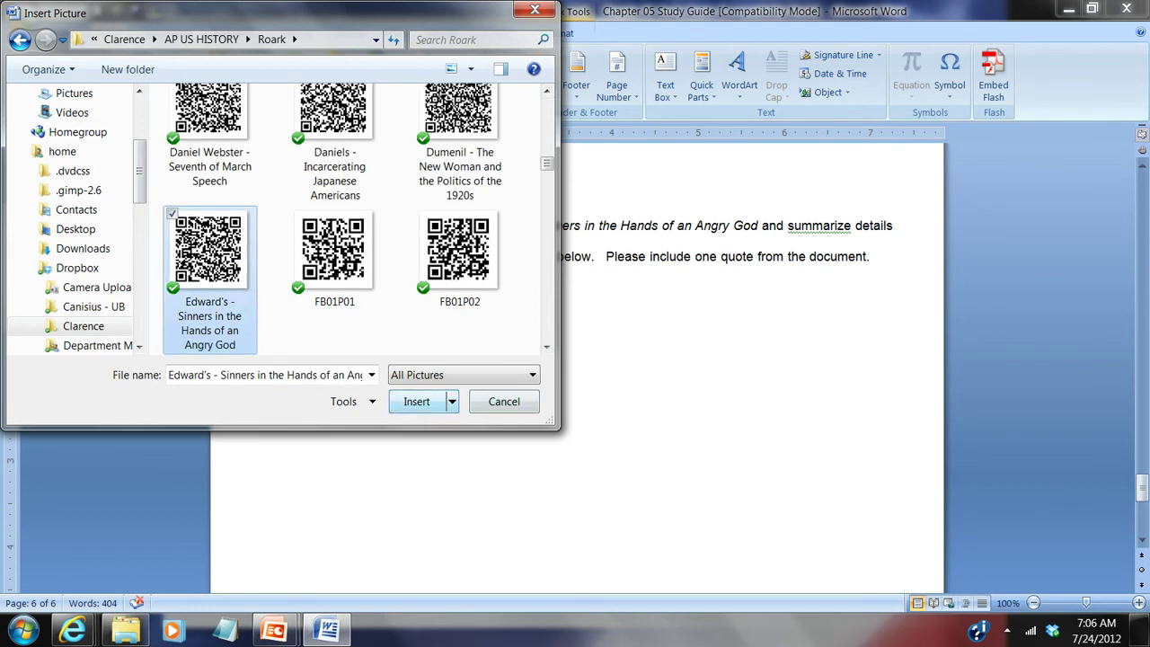
click(416, 401)
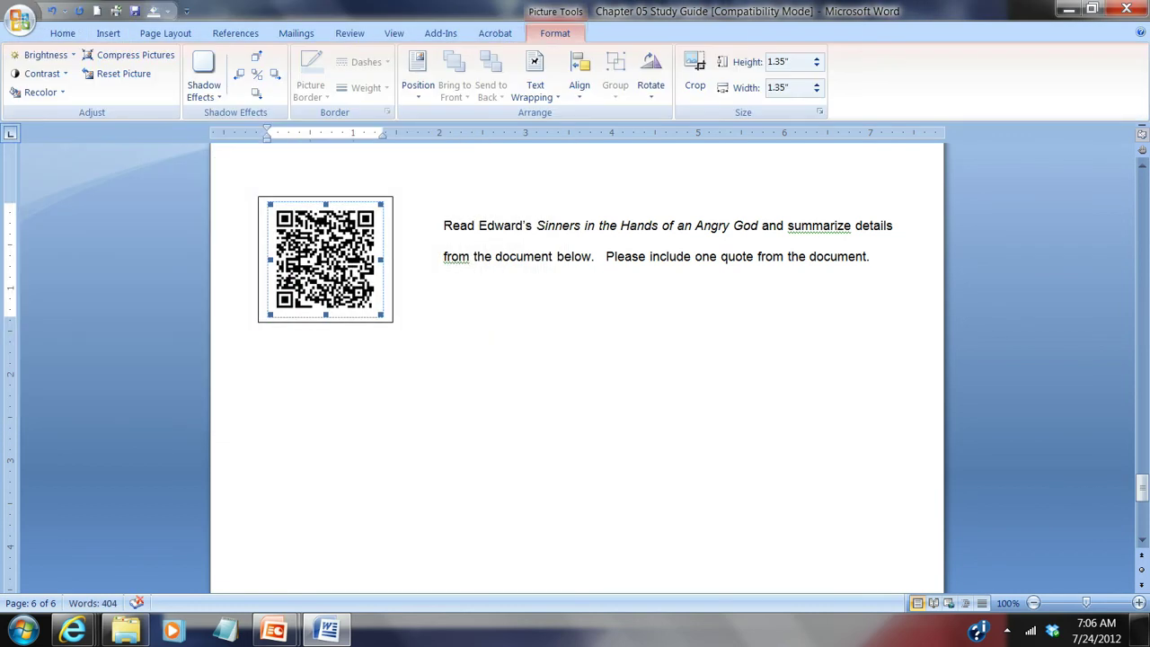
click(254, 362)
click(269, 293)
right_click(270, 293)
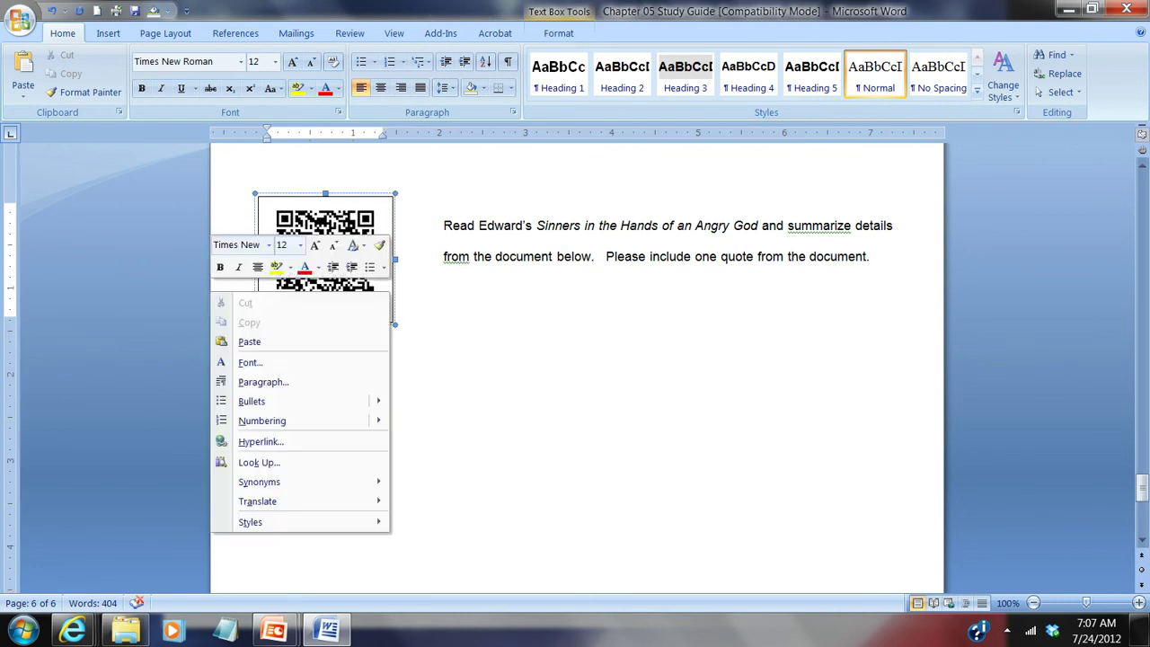
key(Escape)
click(216, 306)
right_click(217, 306)
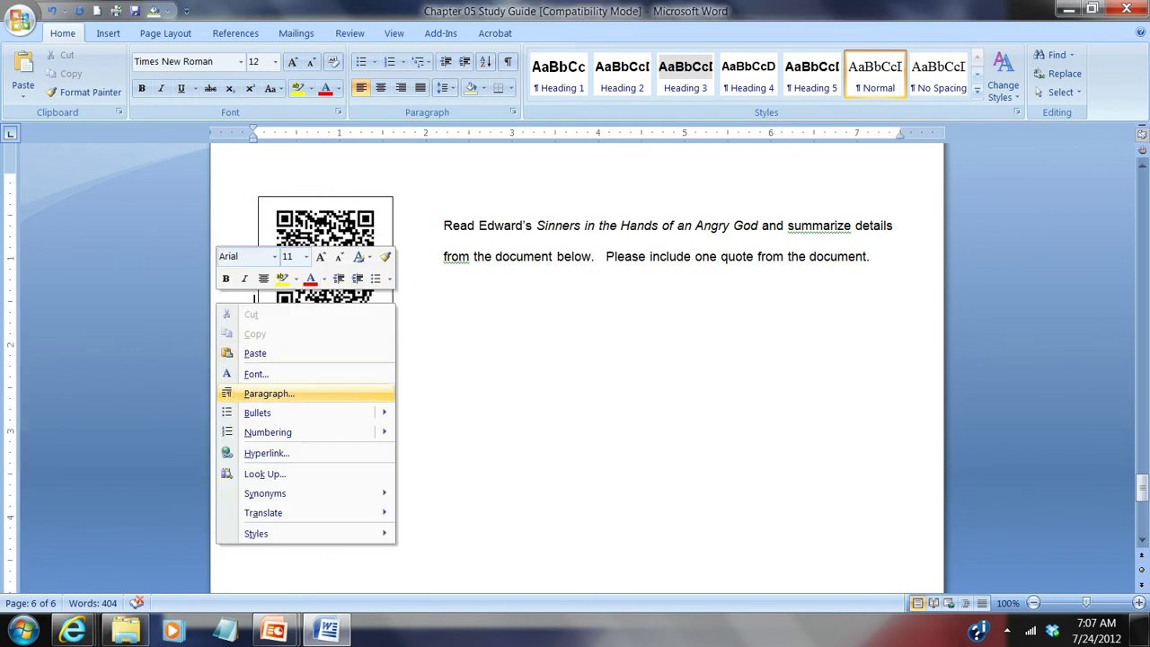
key(Escape)
key(Escape)
Format the text box around the QR code with a white line color and deselect it
right_click(246, 297)
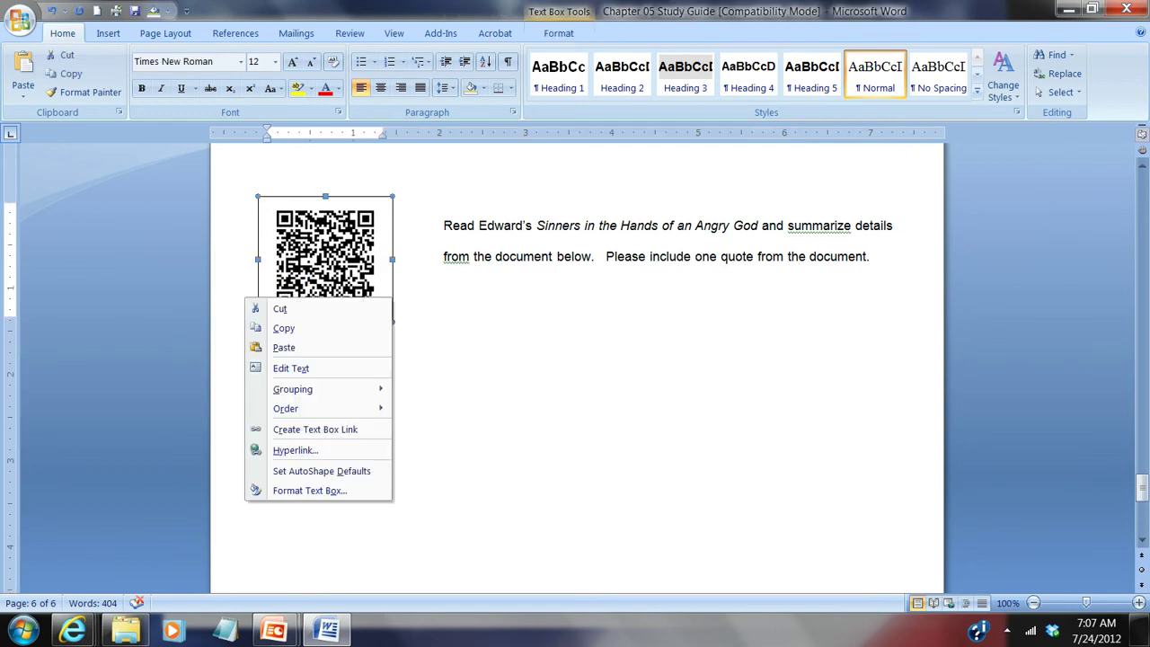
click(309, 490)
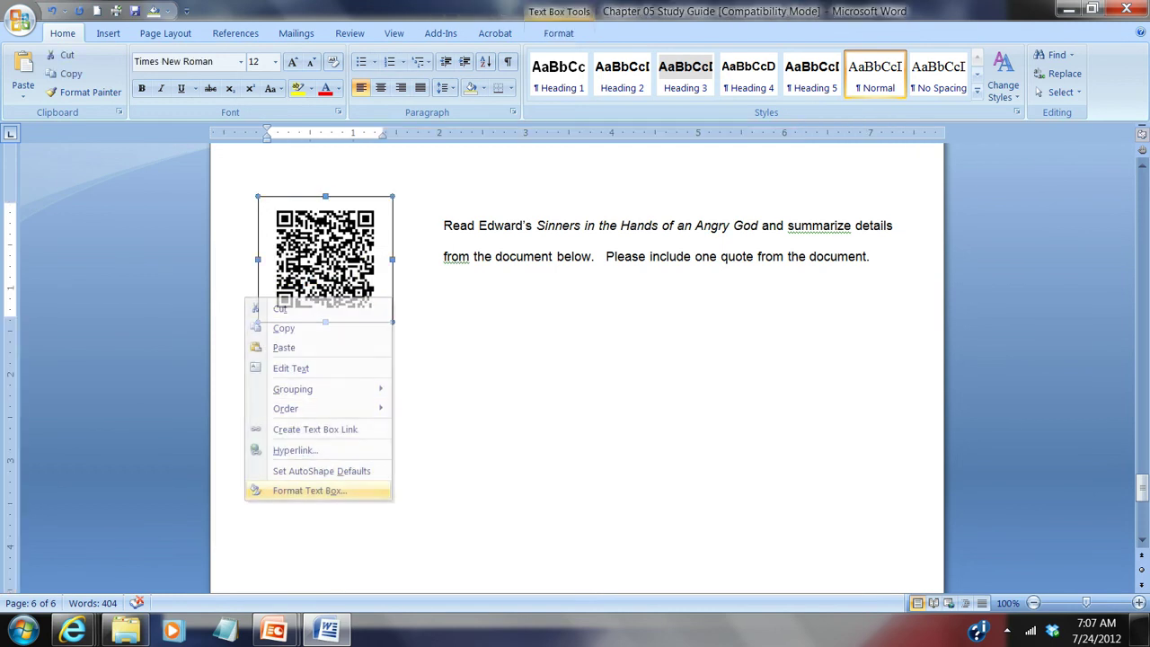
click(570, 243)
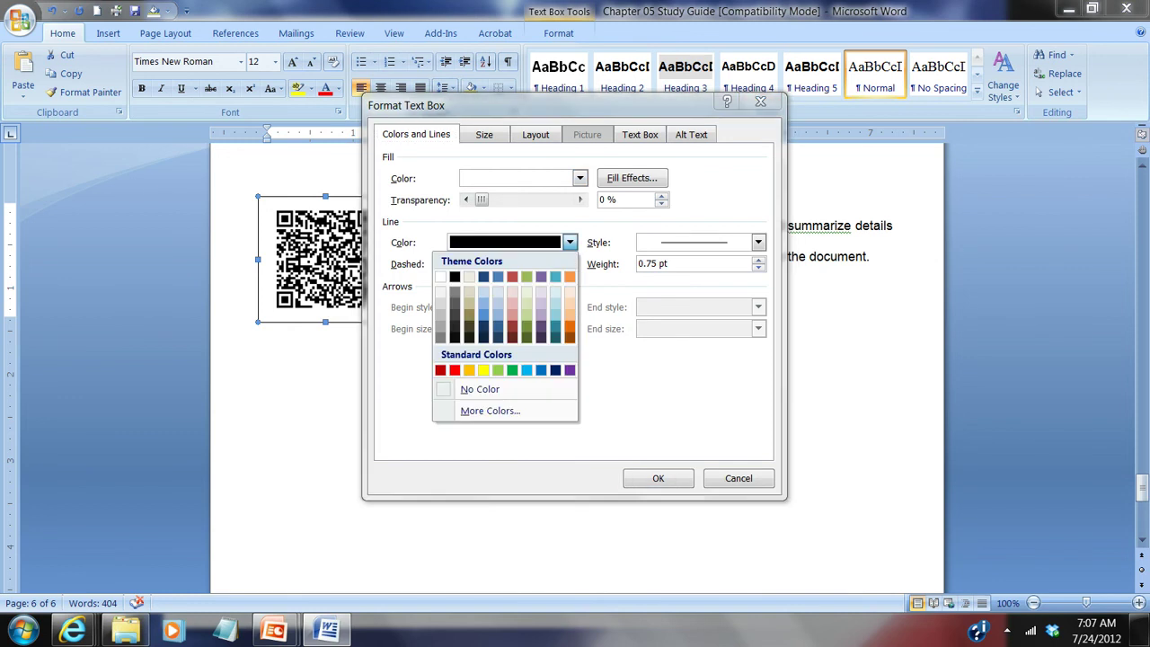
click(440, 276)
click(658, 478)
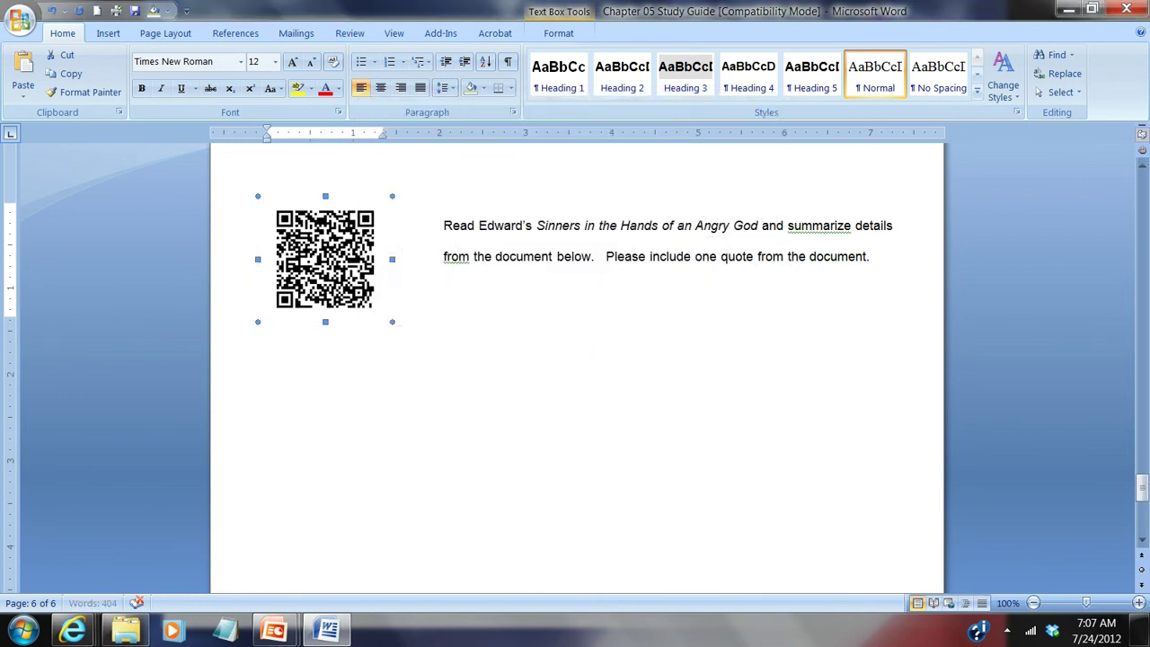
click(254, 452)
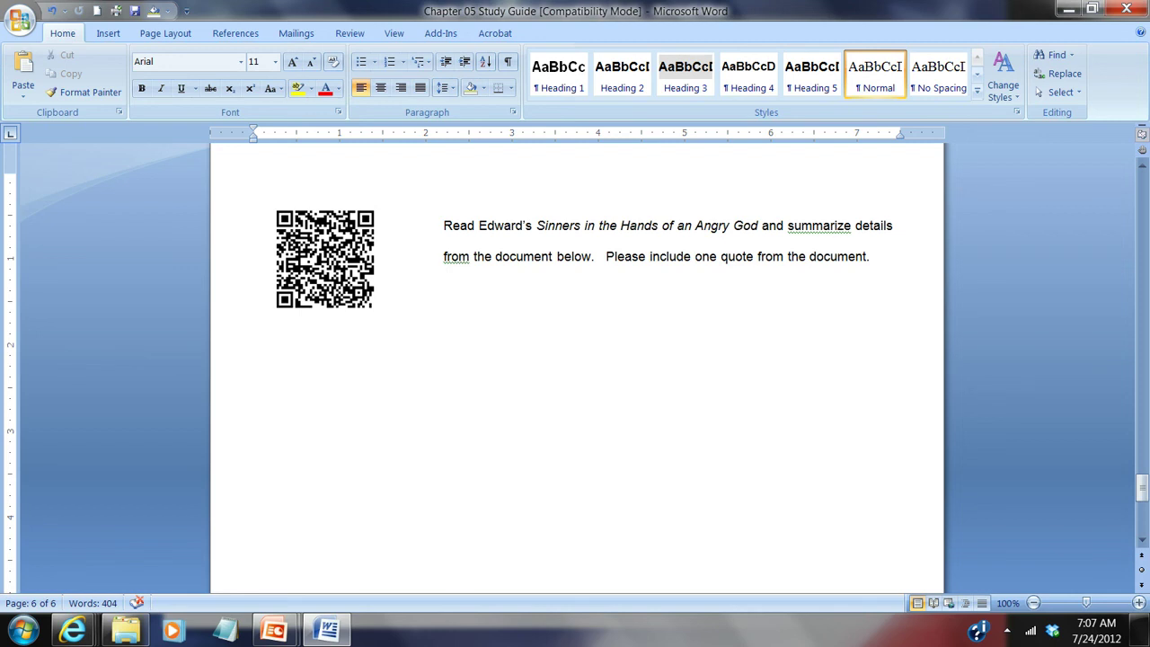
Switch to the PowerPoint slide show and advance from the Creating a Code slide to the Apps slide
key(alt+Tab)
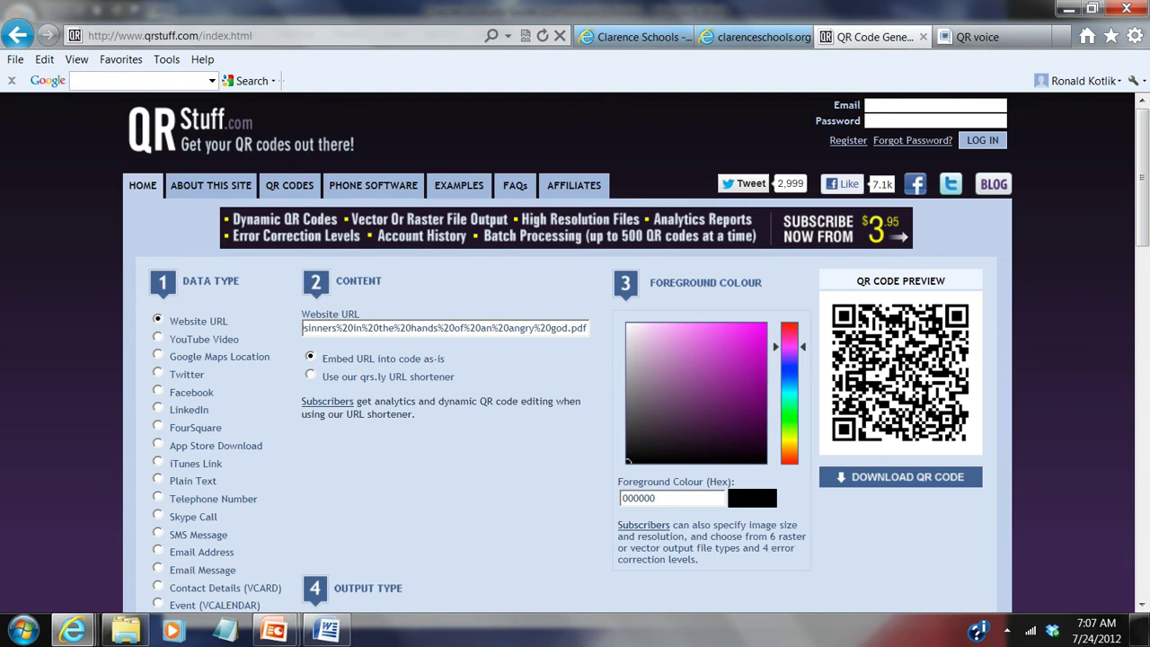
key(alt+Tab)
key(alt+Tab)
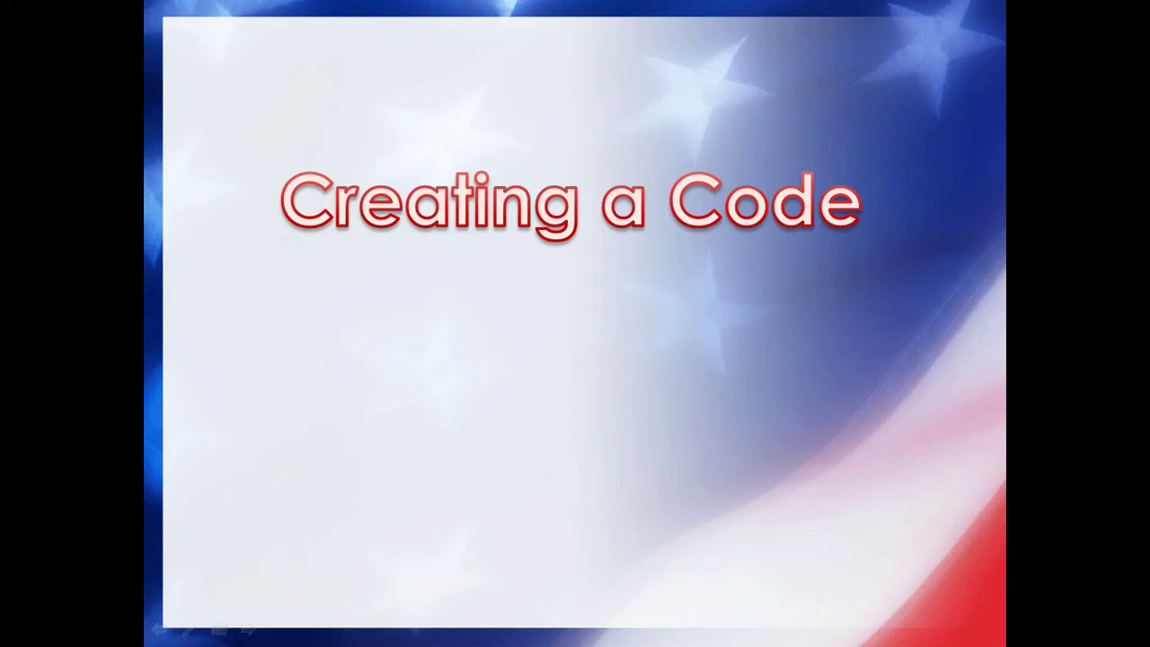
key(space)
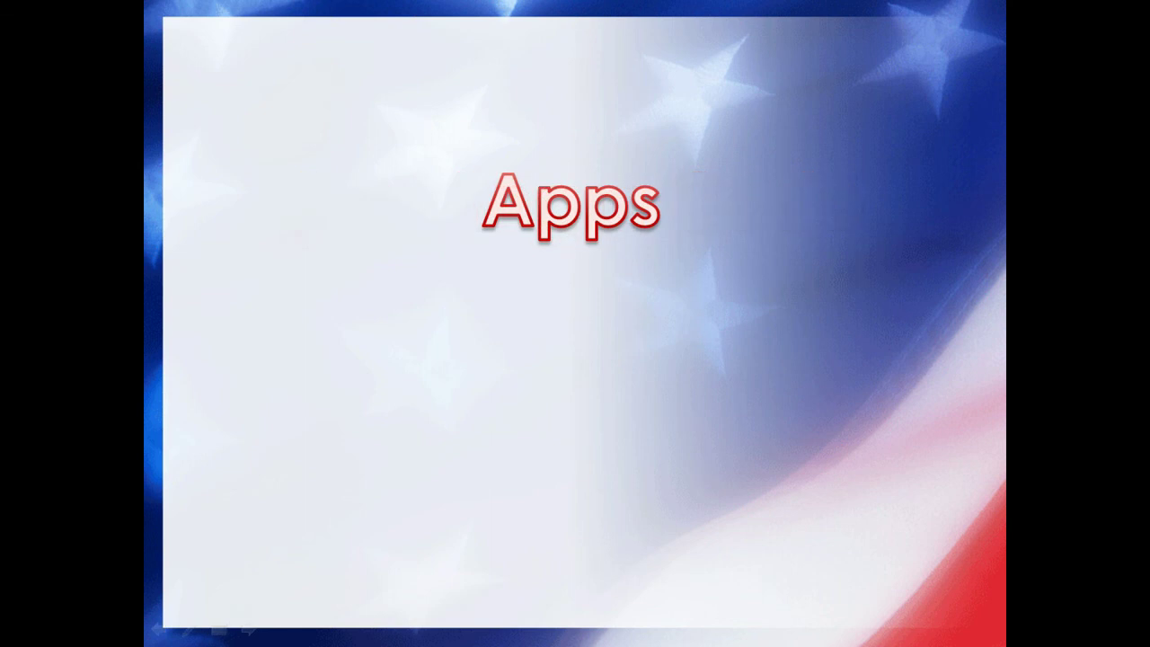